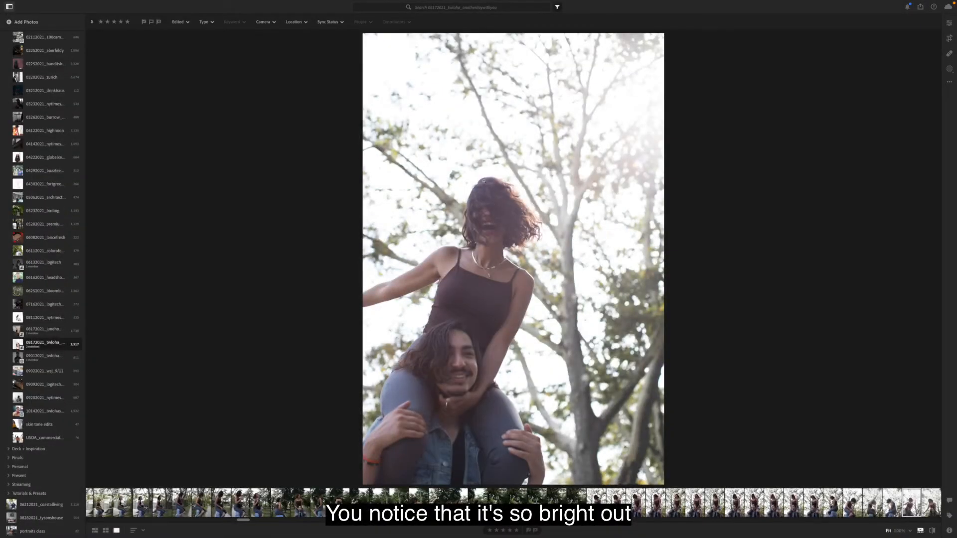
- Inspect the backlit couple photo up close, show the edit controls, and go to the photo of the woman raising her arm
left_click(523, 184)
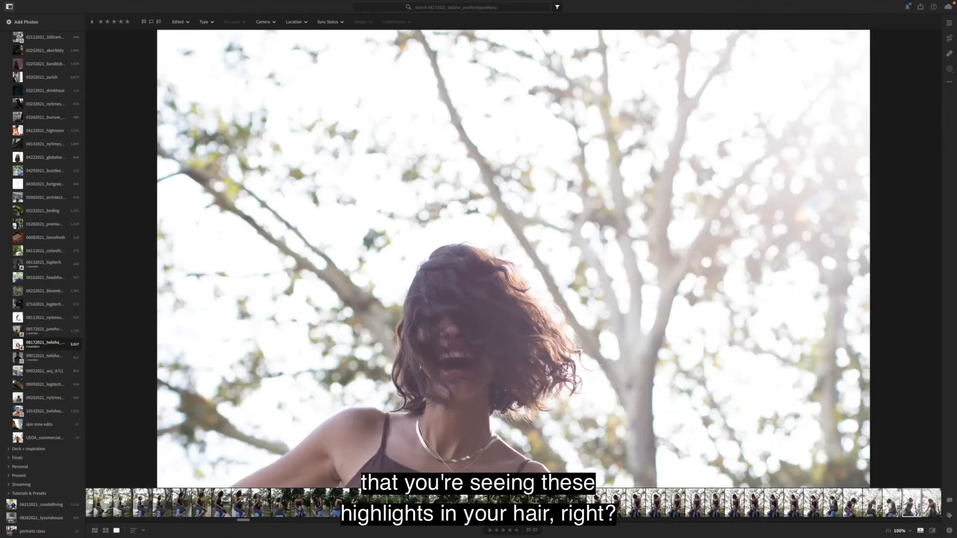
left_click(212, 280)
left_click(949, 22)
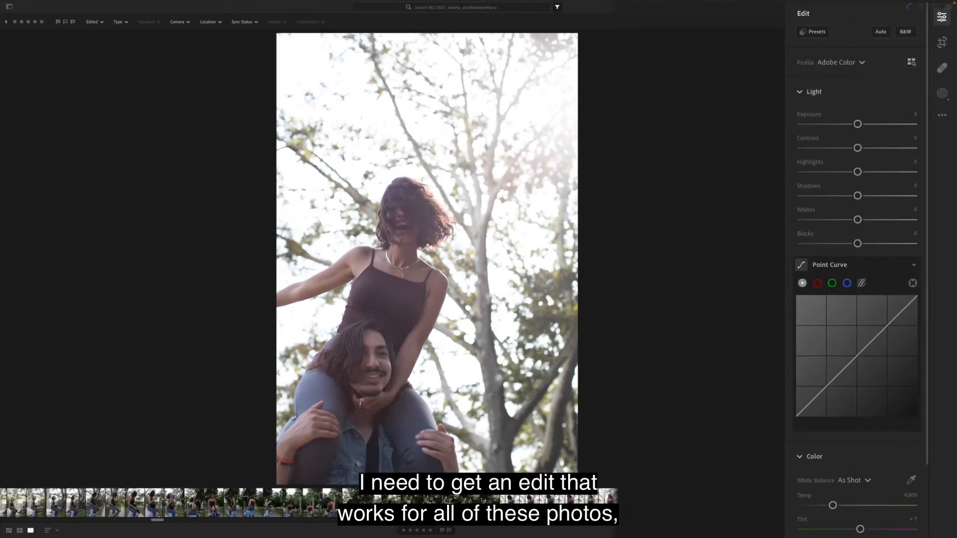
key("Right")
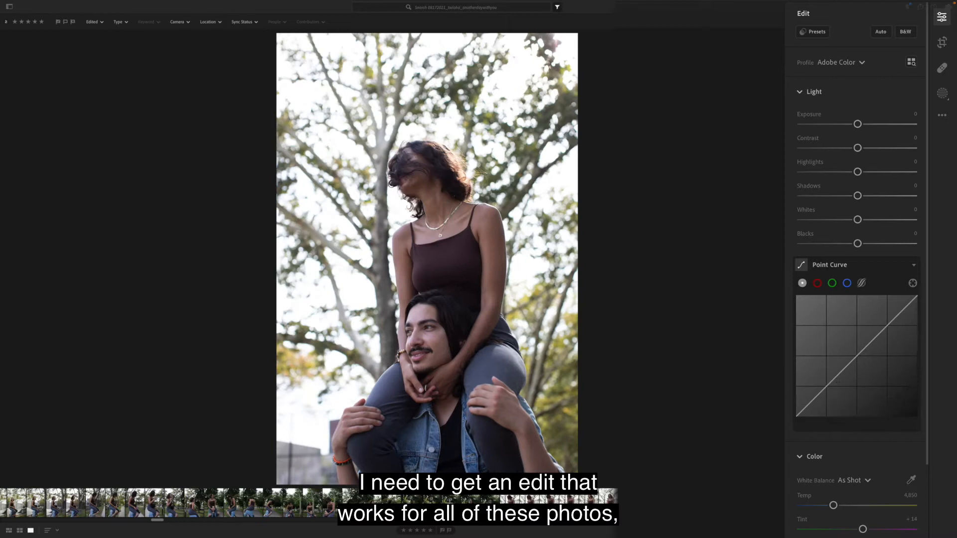
key("Right")
key("Right")
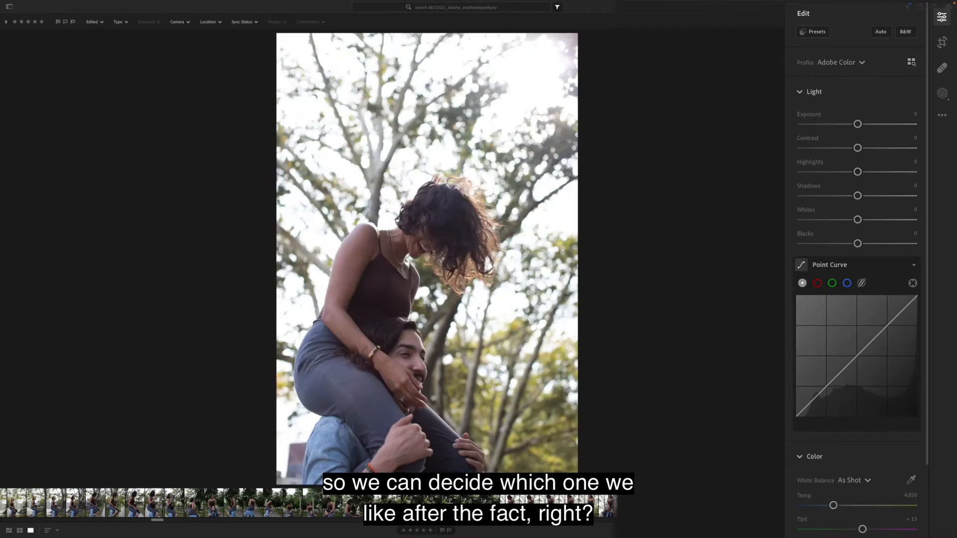
key("Right")
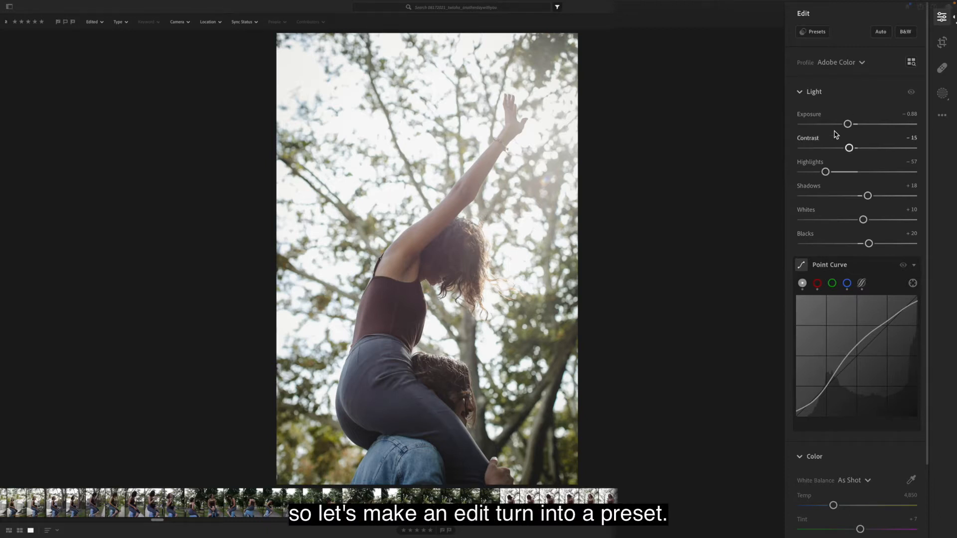
- Set the raised-arm photo's exposure to −0.55, contrast to +19 and shadows to +7
left_click_drag(848, 124, 853, 125)
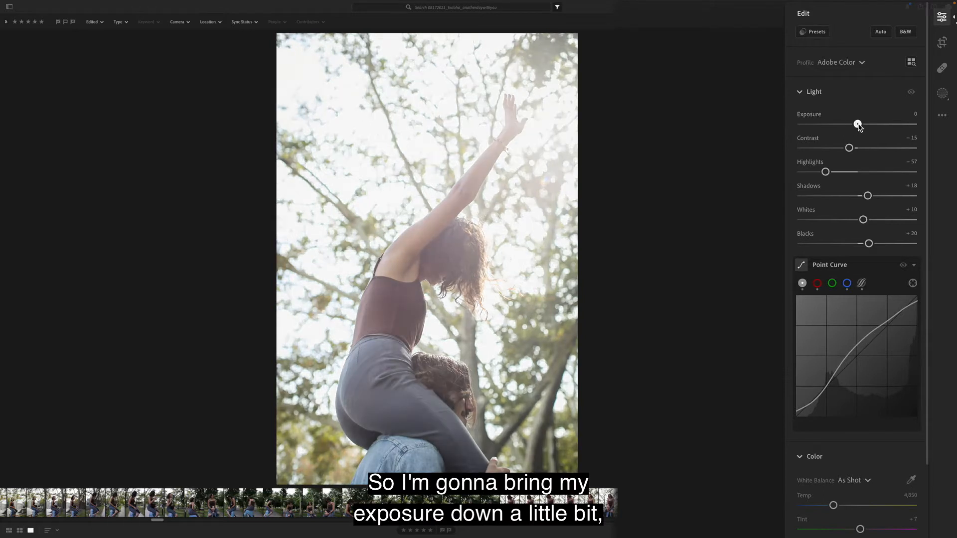
left_click_drag(853, 125, 852, 125)
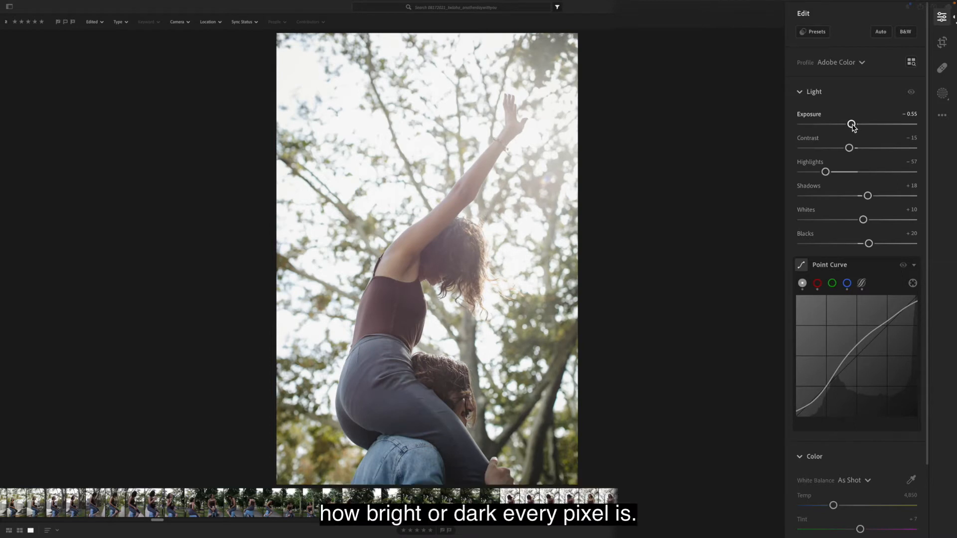
left_click_drag(848, 148, 868, 151)
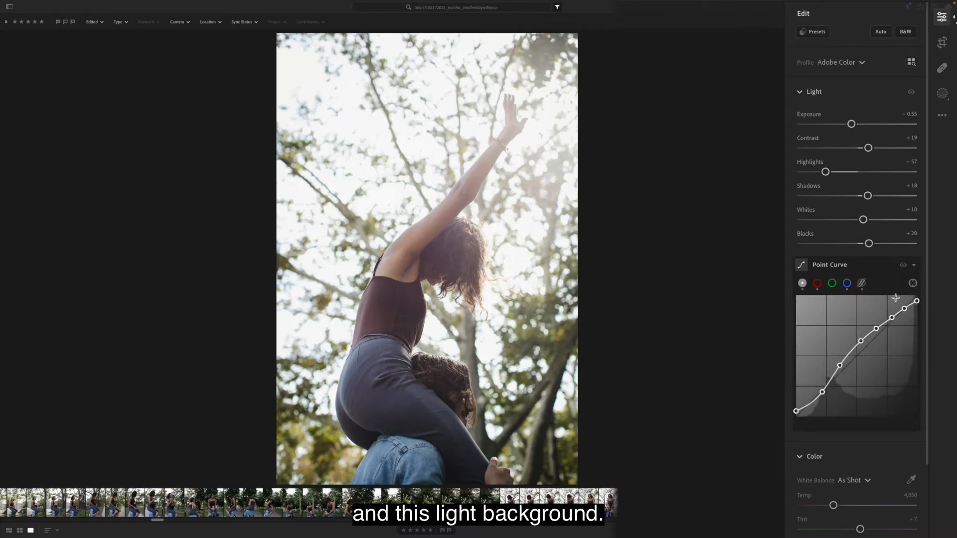
mouse_move(867, 197)
left_mouse_down()
mouse_move(843, 196)
mouse_move(861, 197)
left_mouse_up()
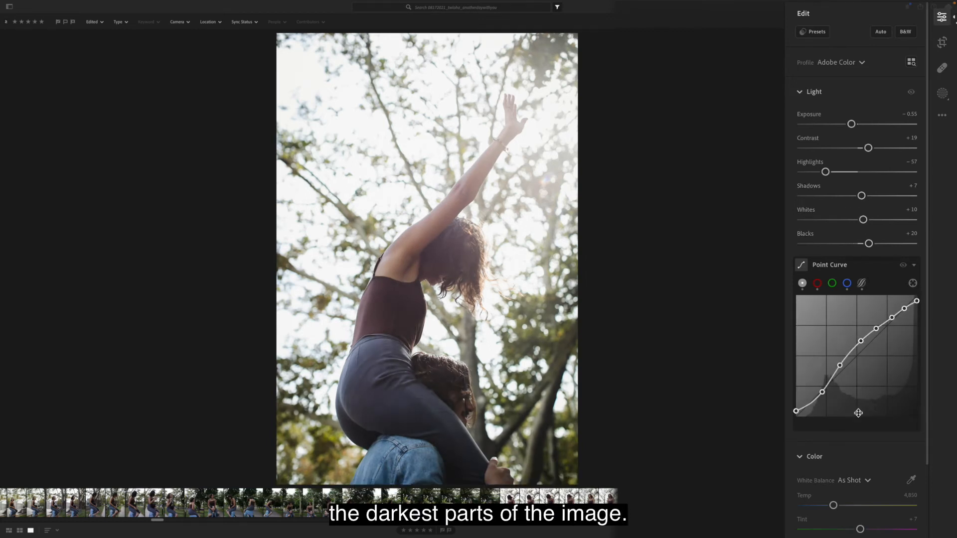
- Set the greens to hue −45 and saturation +41, compare with the original, and set the magentas to hue +17 and saturation −15
scroll(861, 428, "down", 3)
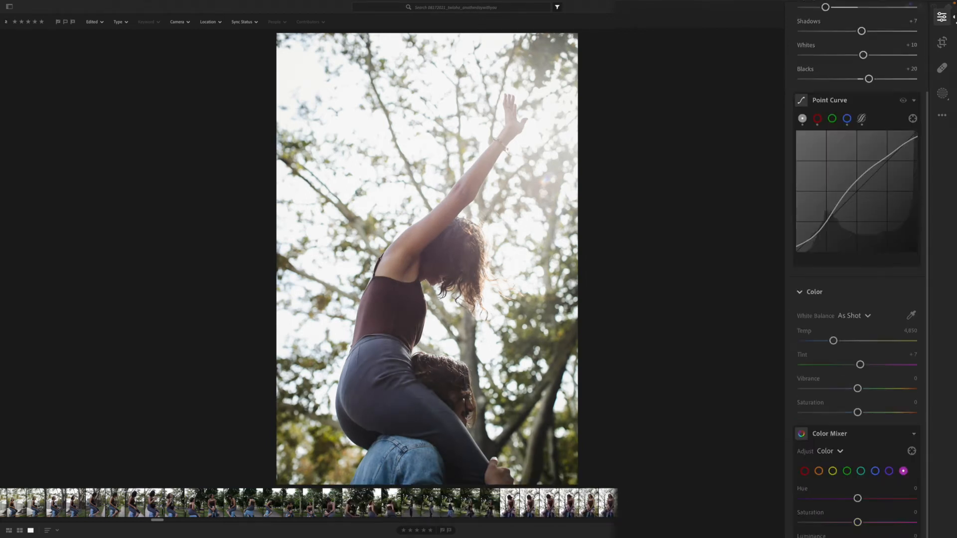
left_click(846, 471)
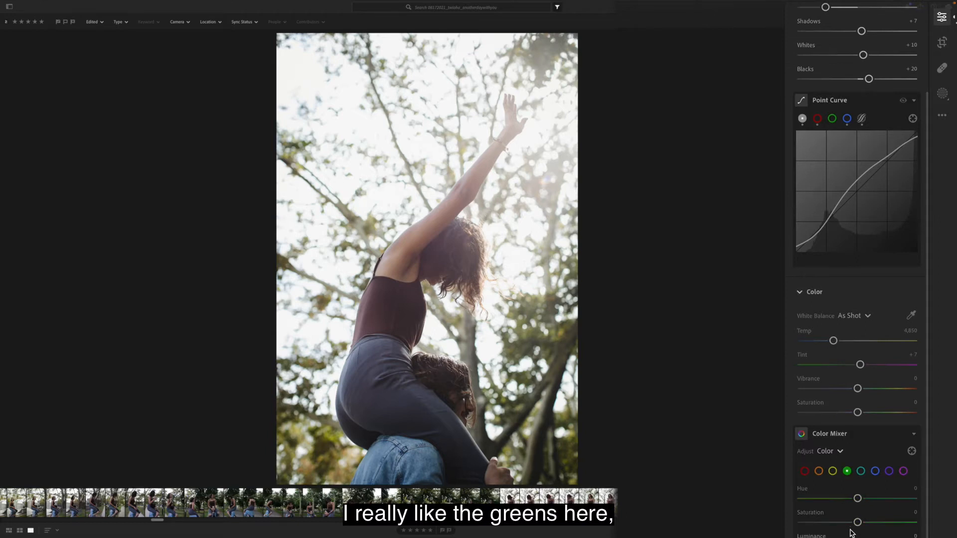
left_click_drag(858, 522, 832, 500)
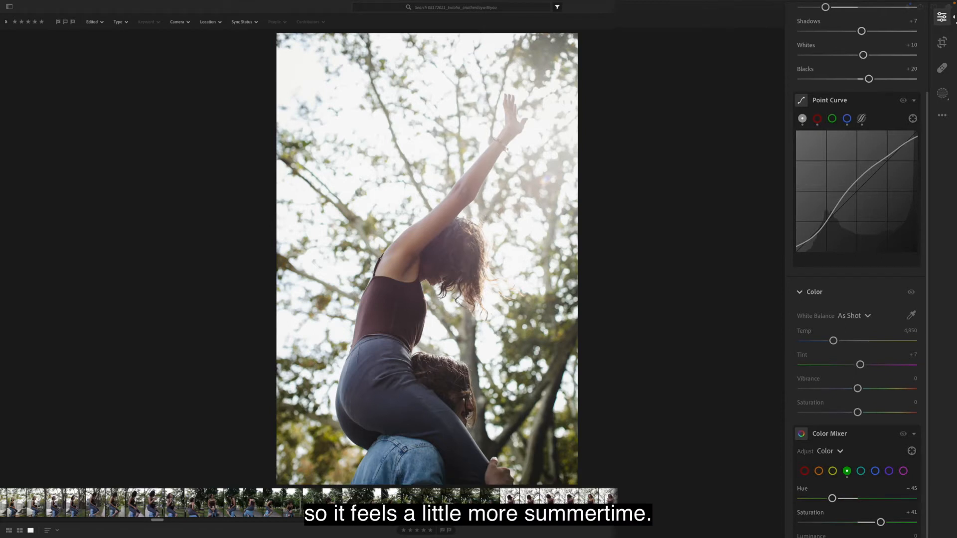
key("backslash")
key("backslash")
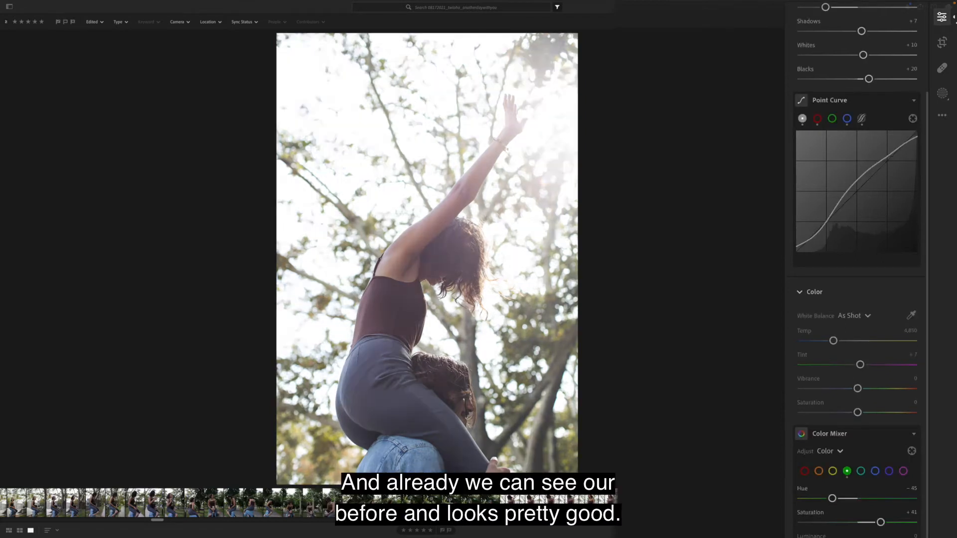
left_click(903, 471)
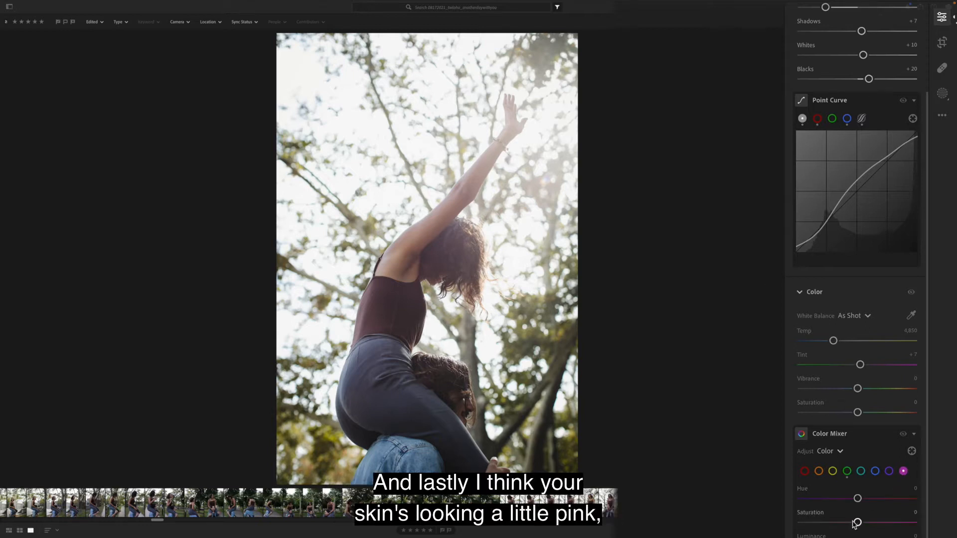
left_click_drag(857, 522, 867, 499)
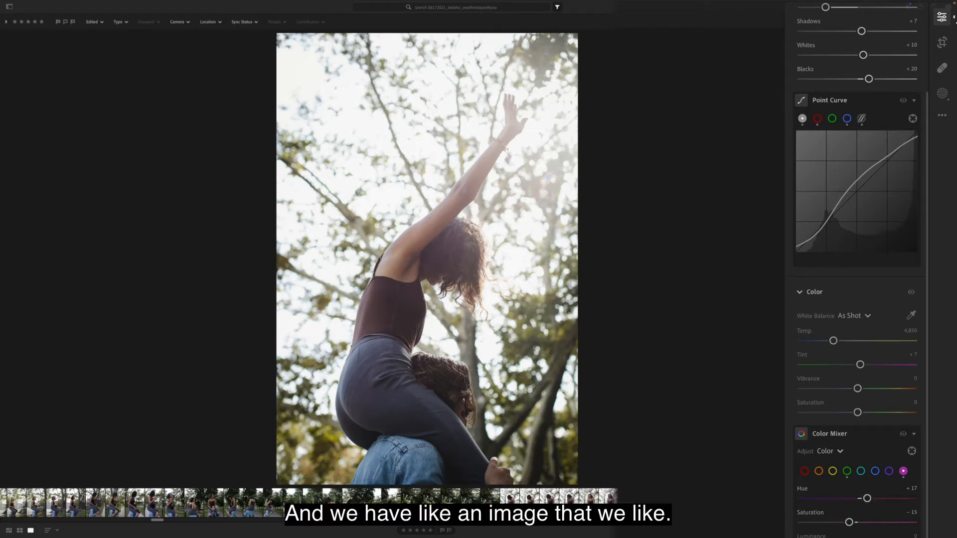
- Copy the raised-arm photo's edit settings and paste them onto a photo of the couple with the man's face visible
key("super+c")
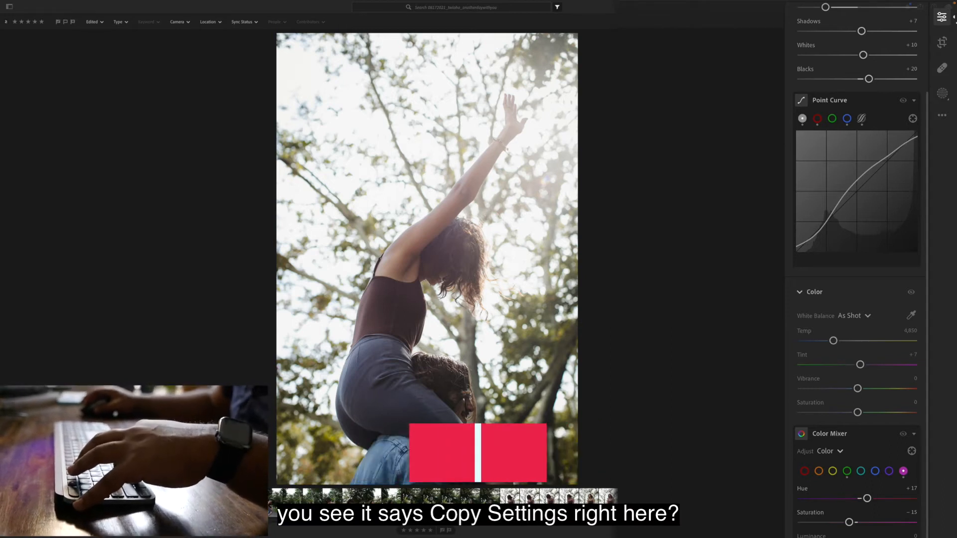
left_click(529, 497)
key("super+v")
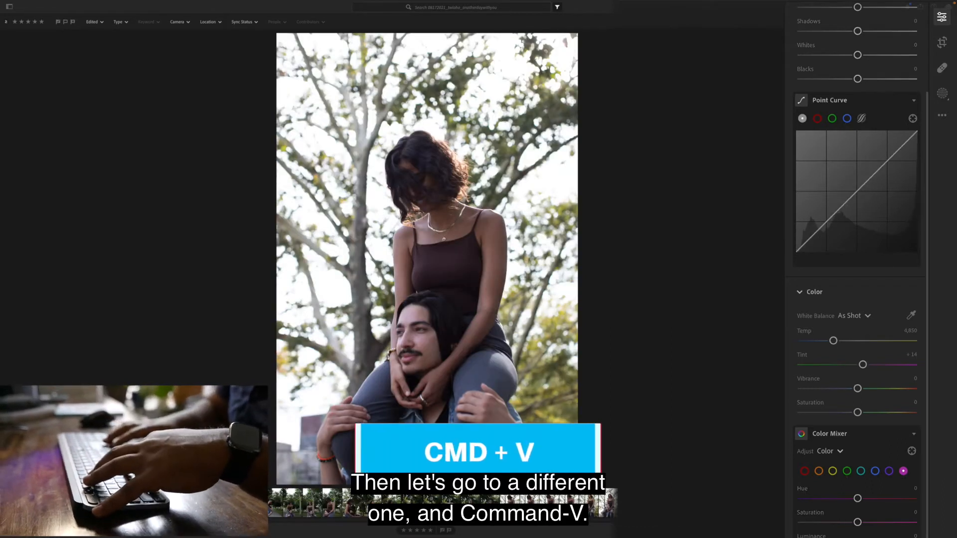
key("Right")
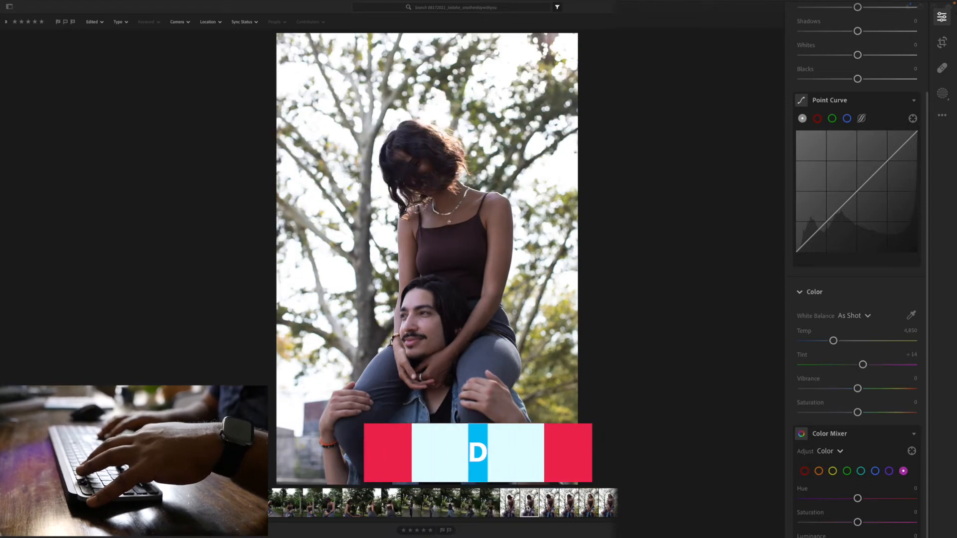
key("super+v")
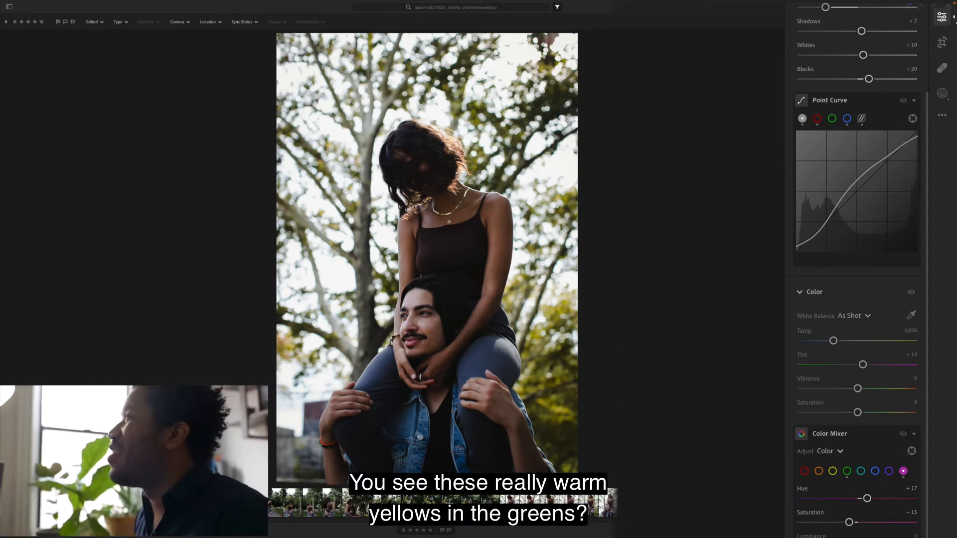
- Adjust the couple photo's exposure to −0.27 and contrast to −3
scroll(832, 339, "up", 3)
left_click_drag(849, 124, 859, 128)
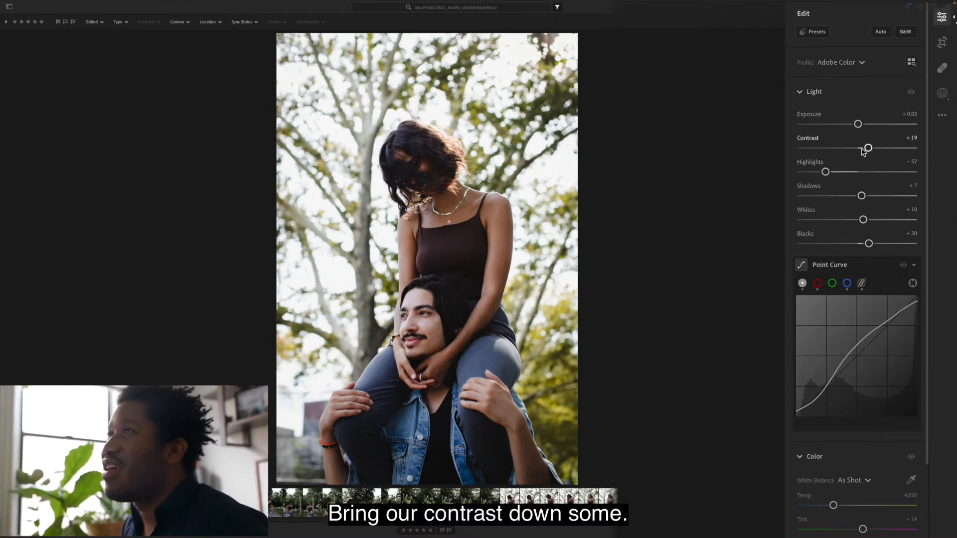
left_click_drag(866, 150, 854, 124)
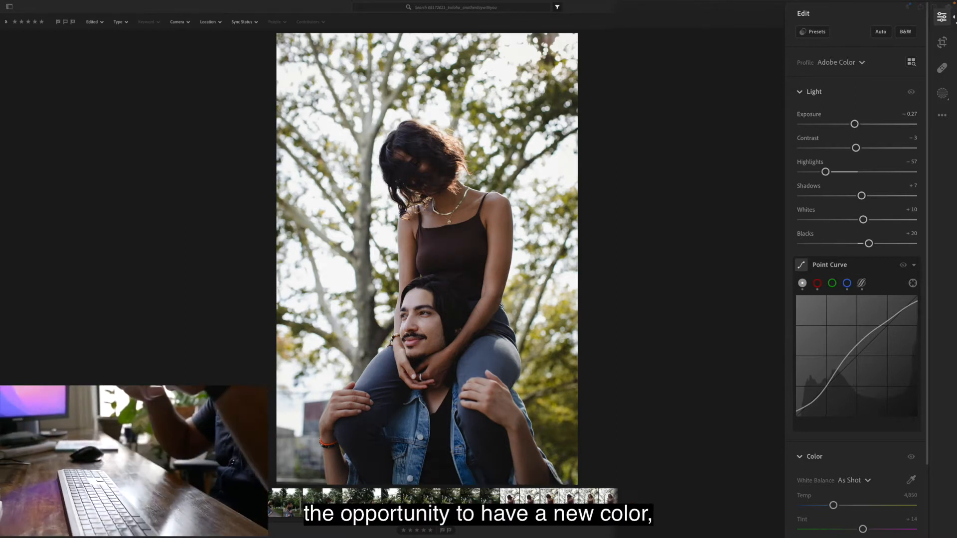
- Copy the couple photo's edit settings and paste them onto a low-angle portrait of the woman against the sky
key("super+c")
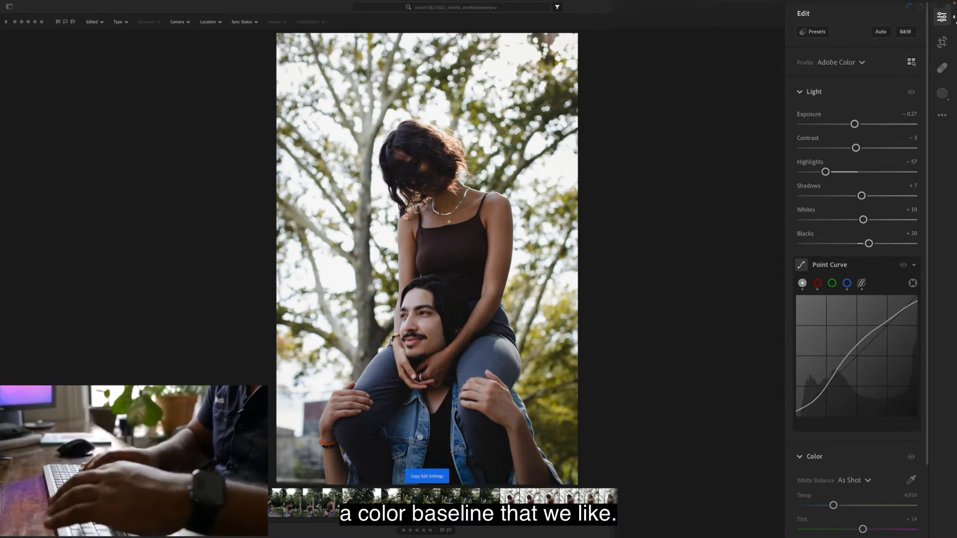
key("F10")
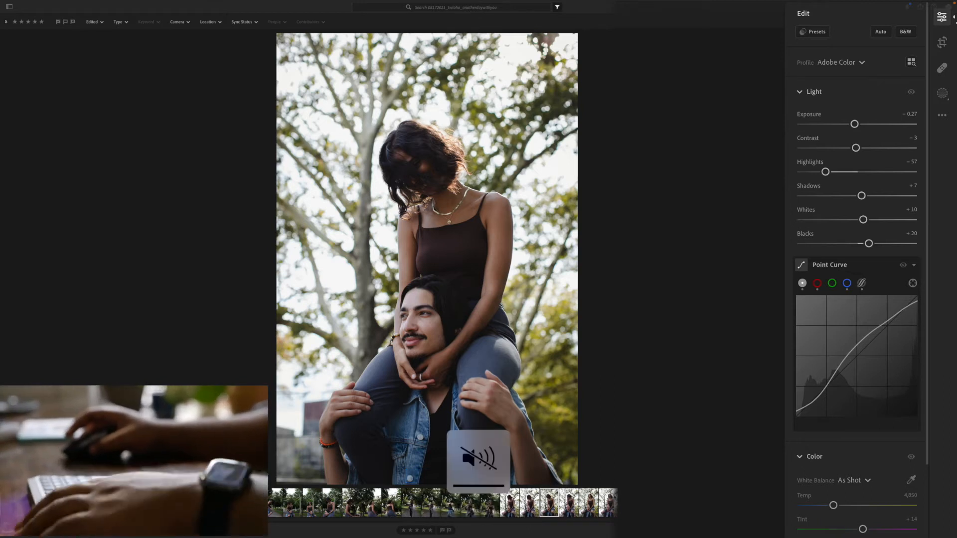
key("super+c")
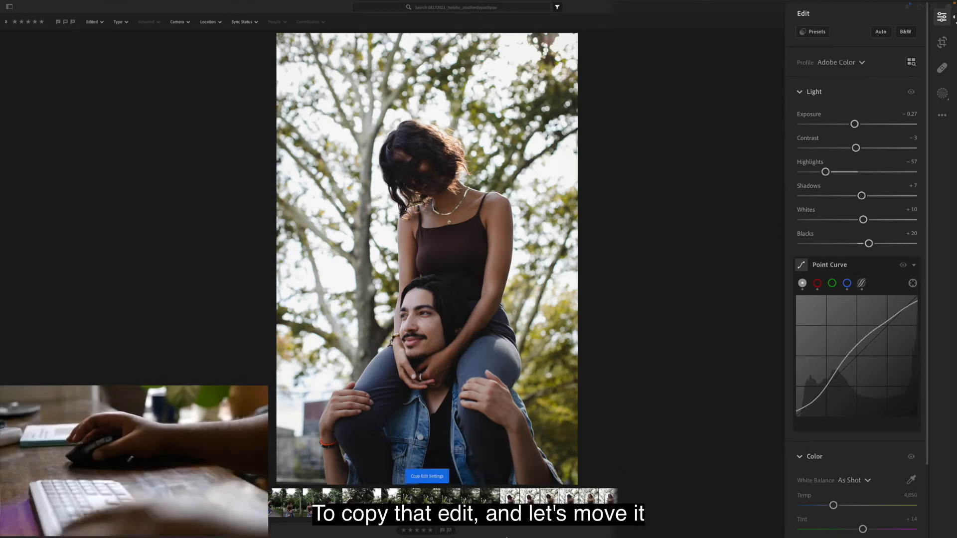
scroll(443, 495, "right", 5)
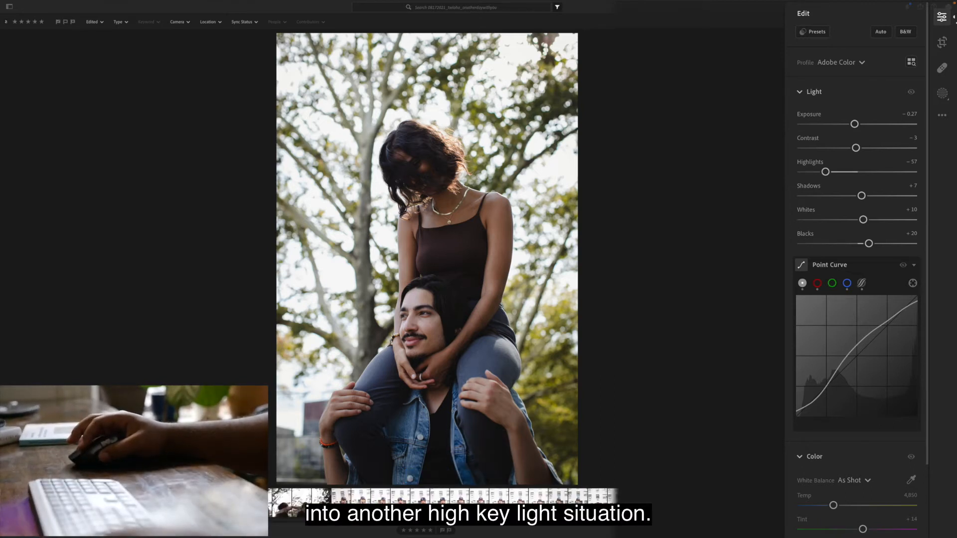
scroll(442, 495, "left", 3)
scroll(443, 502, "right", 4)
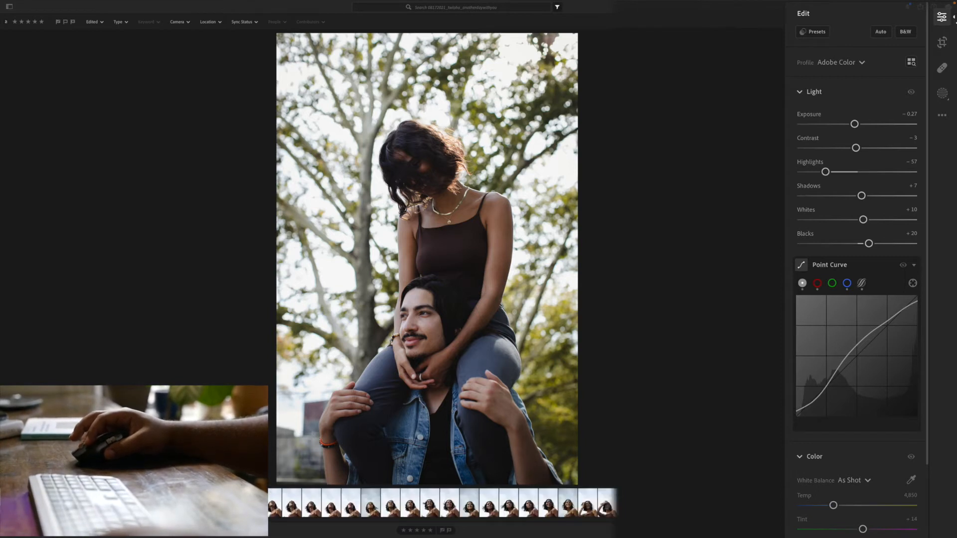
key("Right")
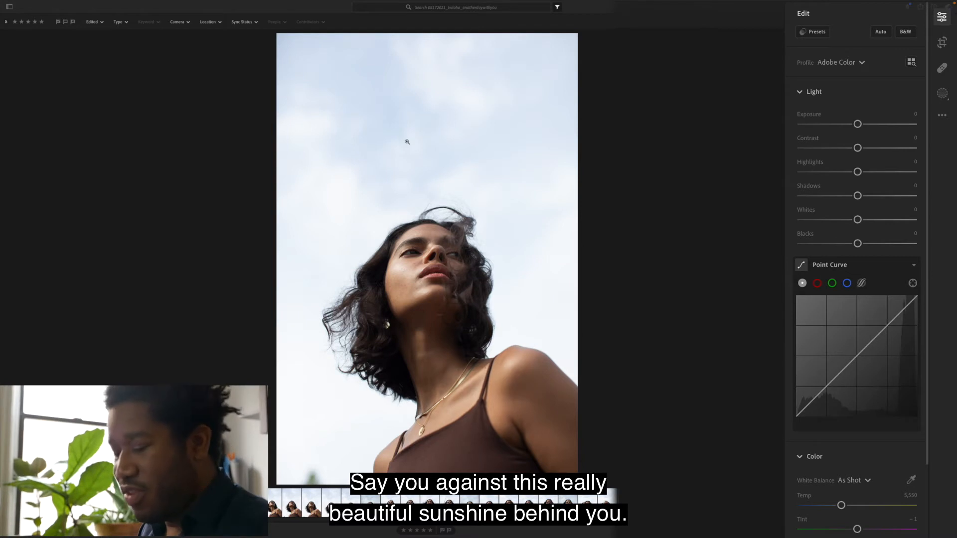
key("super+v")
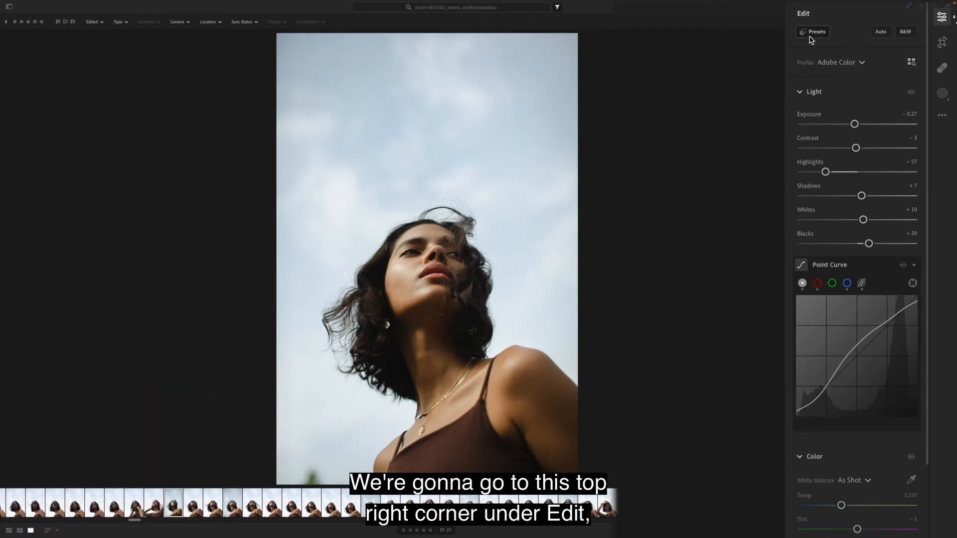
- Look through the Premium, Yours and Recommended preset collections
left_click(810, 34)
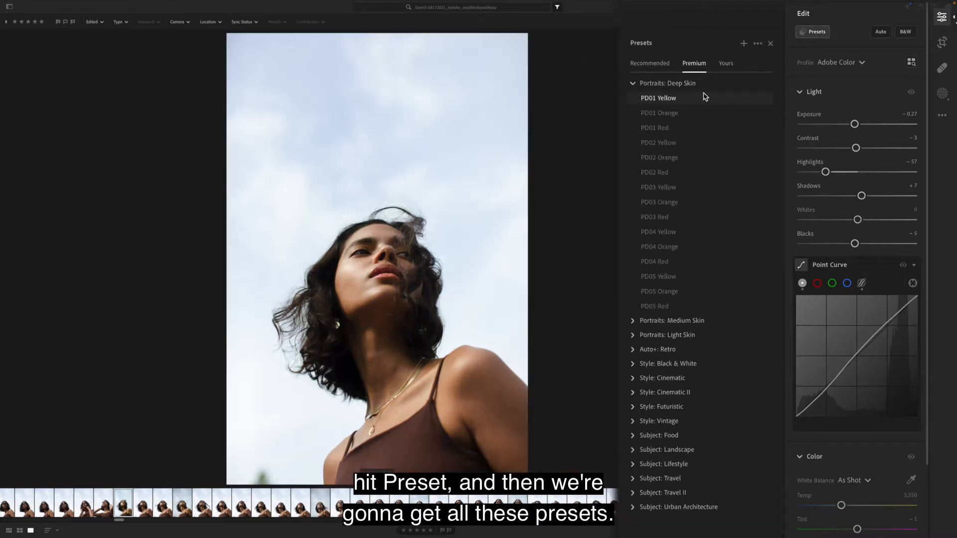
left_click(704, 97)
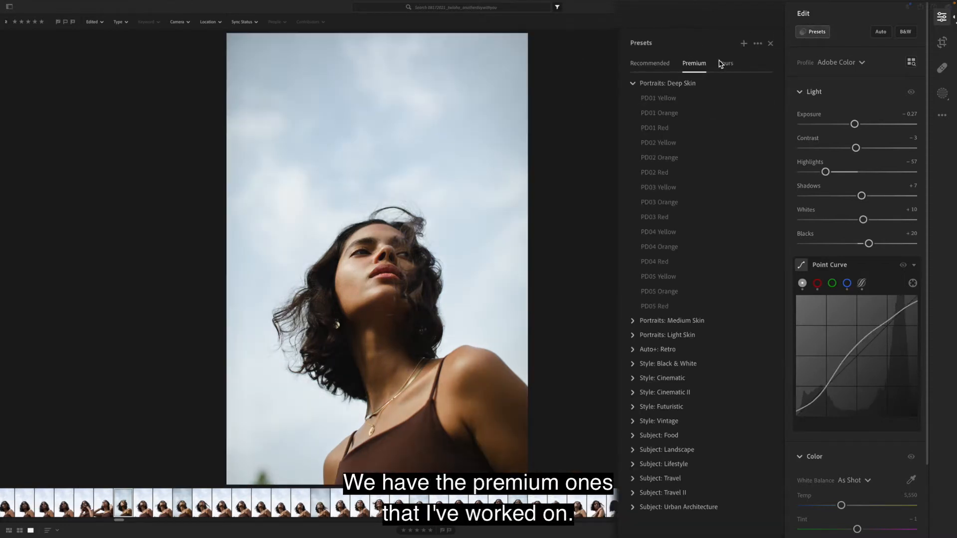
left_click(726, 64)
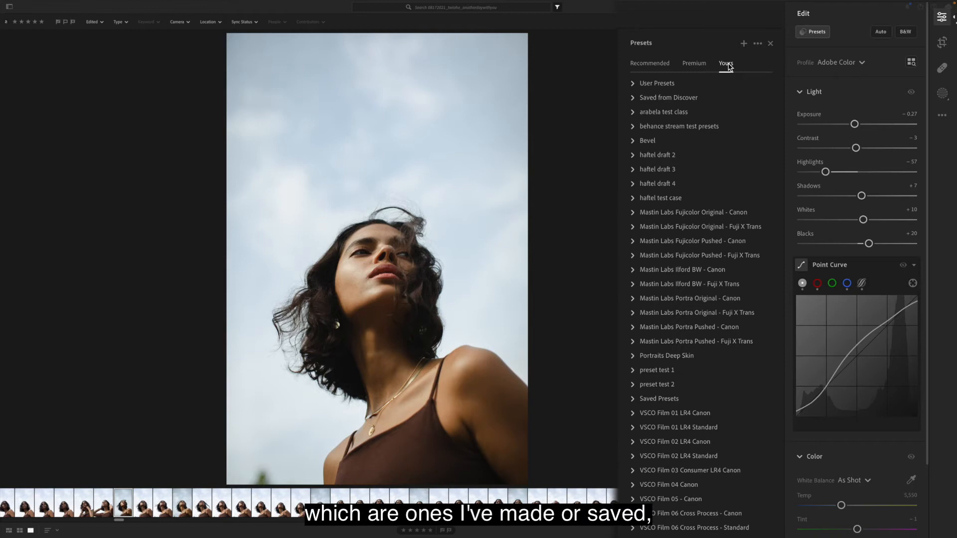
left_click(633, 65)
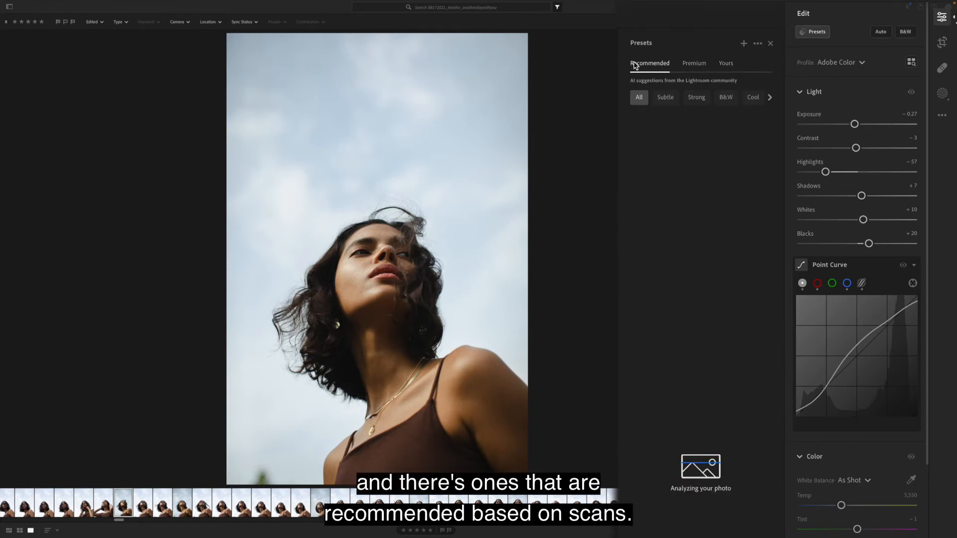
- Start a preset from the current edit and create a new group for it, named with the model's first name followed by "Modeling"
left_click(723, 69)
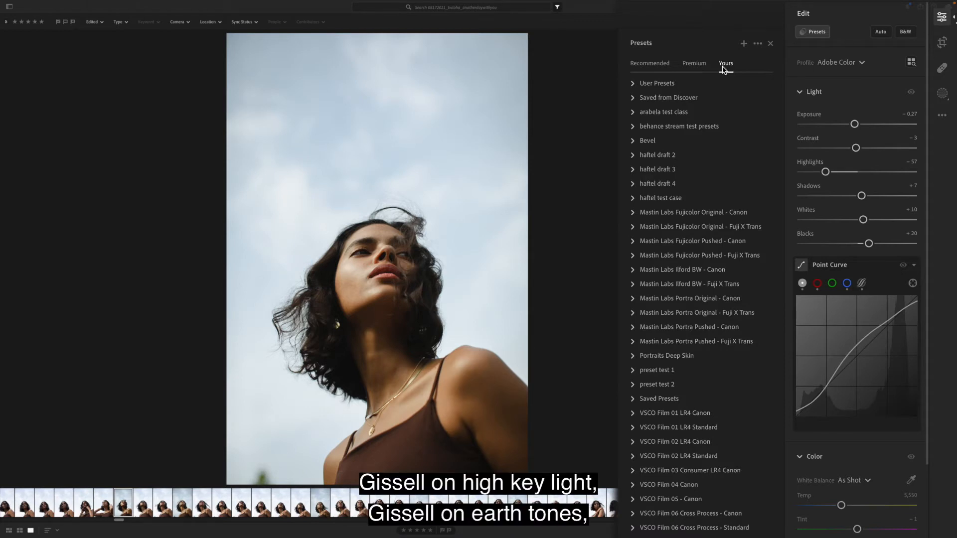
left_click(744, 43)
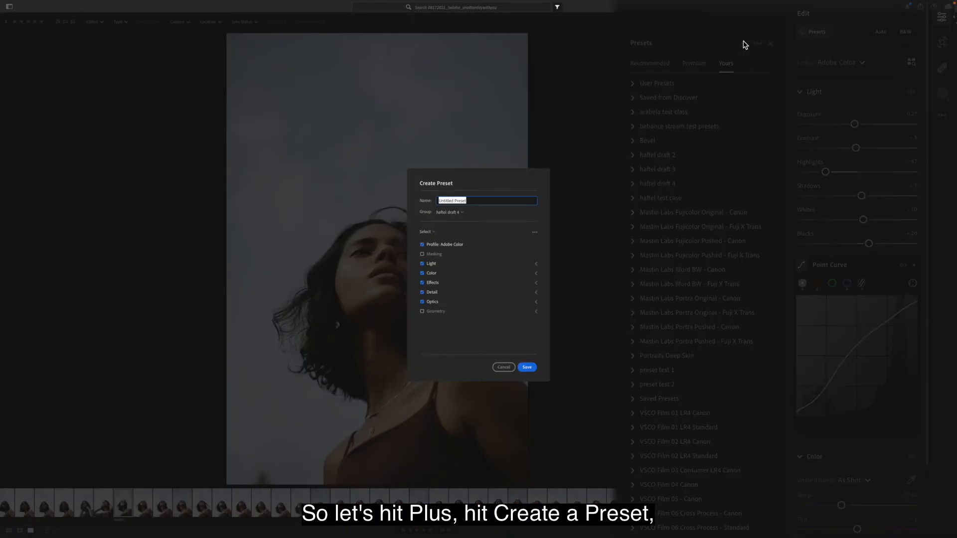
left_click(446, 213)
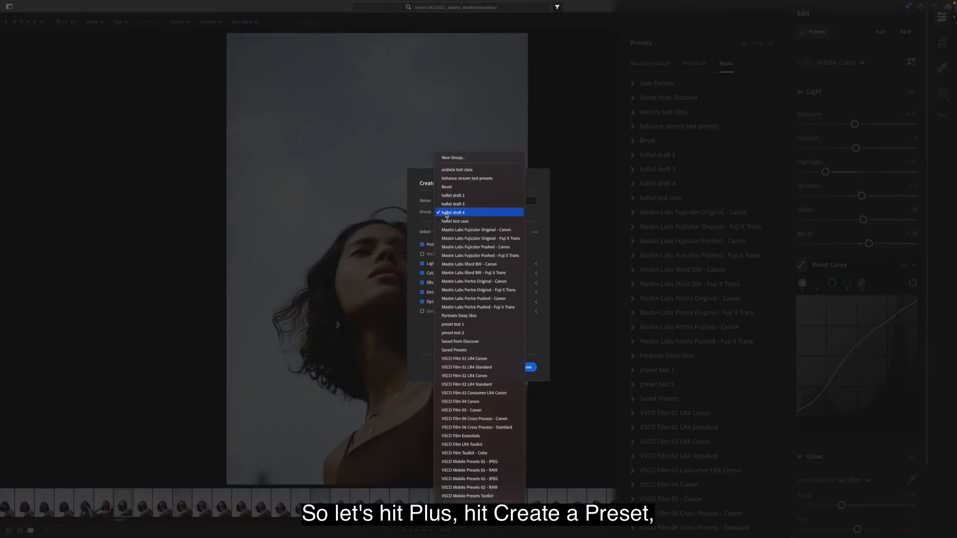
left_click(458, 159)
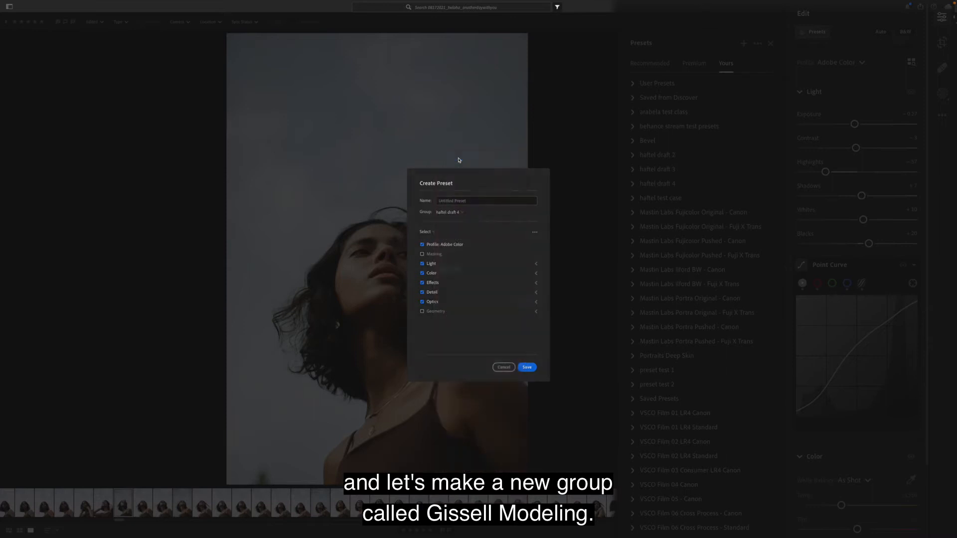
type("Gissell M")
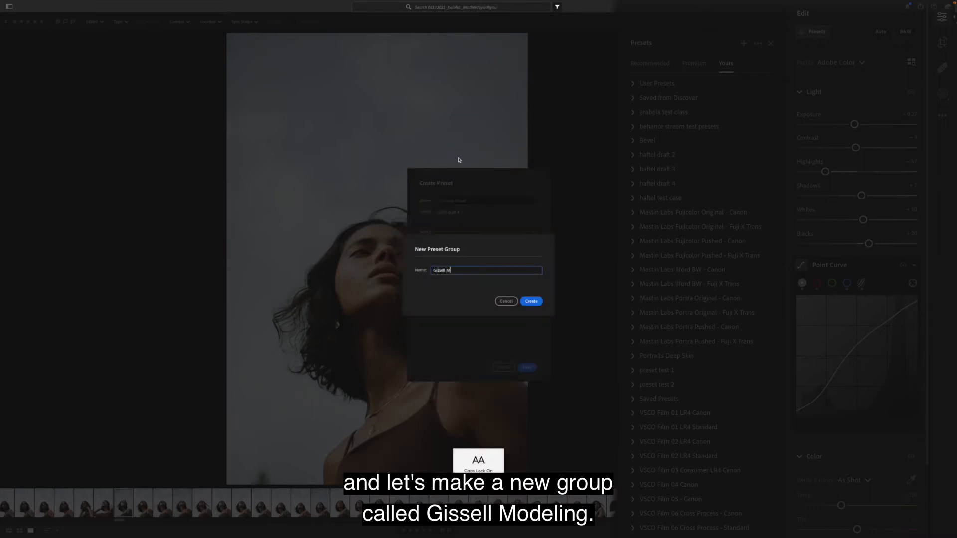
key("Caps_Lock")
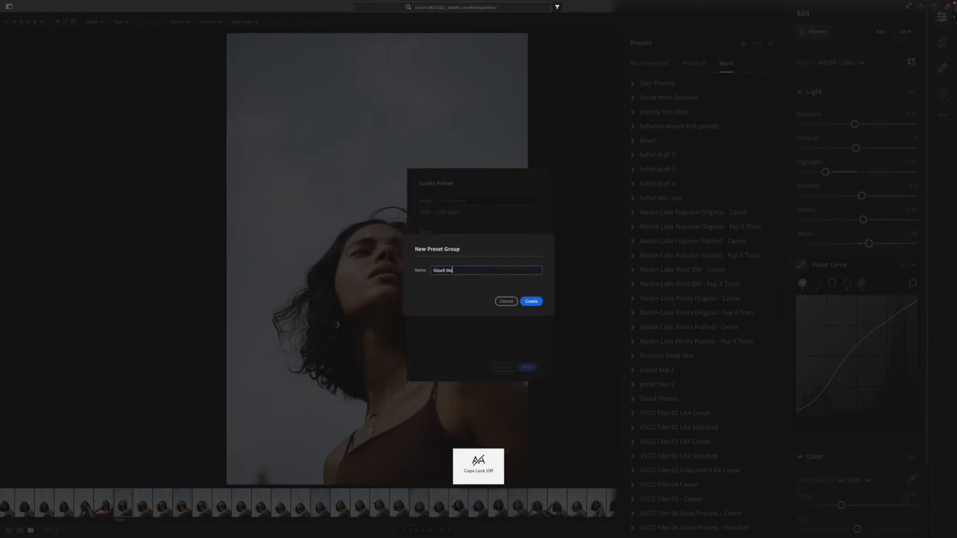
key("Return")
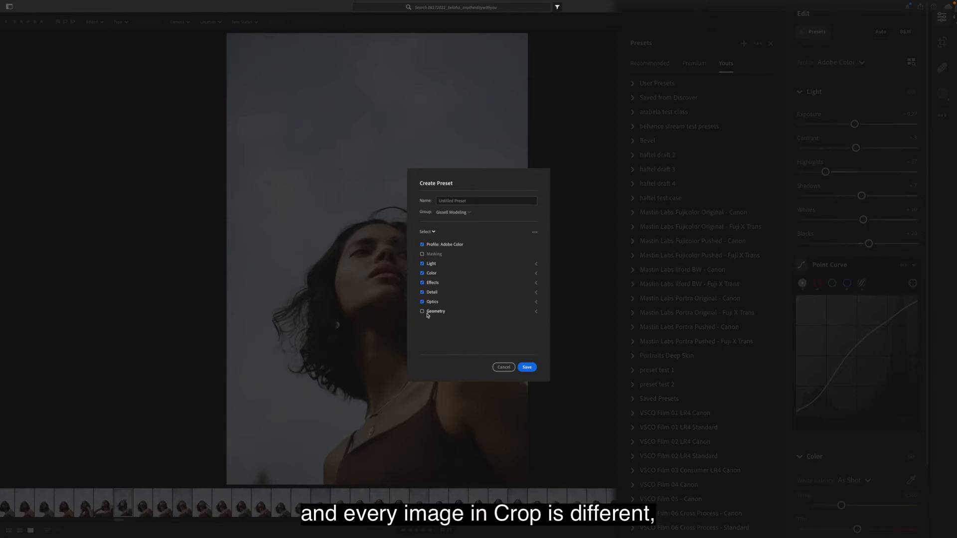
- Name the preset "HIGH KEY light" and save it with the preselected settings
left_click(458, 200)
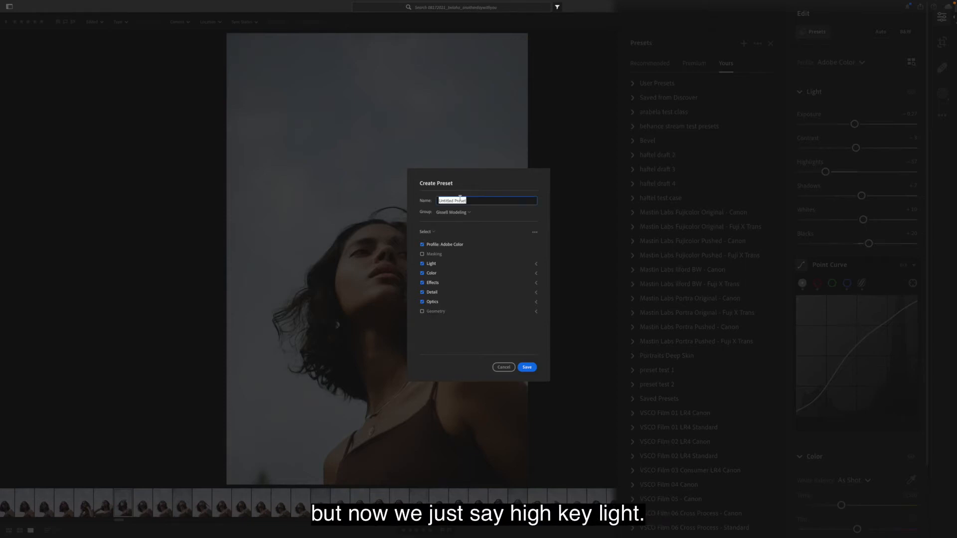
key("Caps_Lock")
type("HIGH KEY")
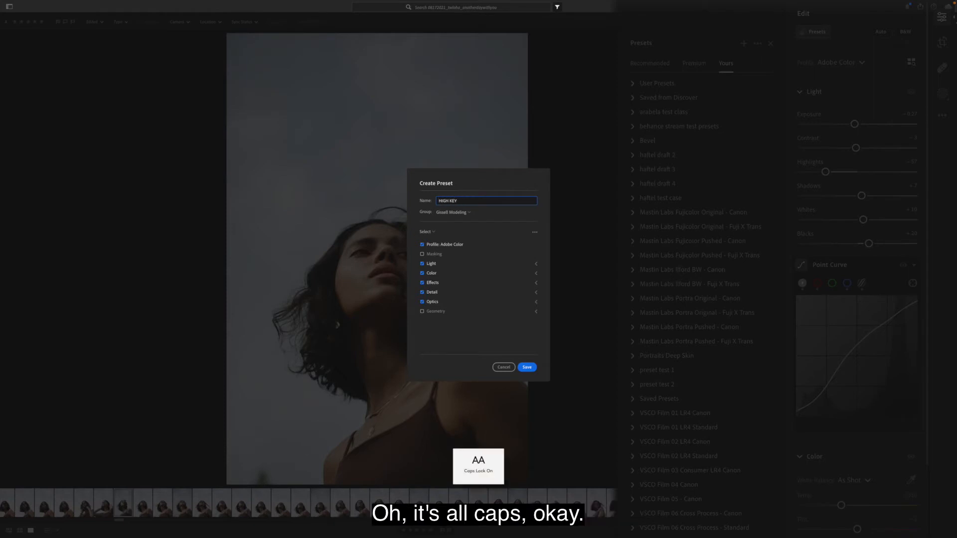
key("Caps_Lock")
type("light")
key("Return")
- Apply the HIGH KEY light preset to a studio portrait of the woman in the light blazer
key("backslash")
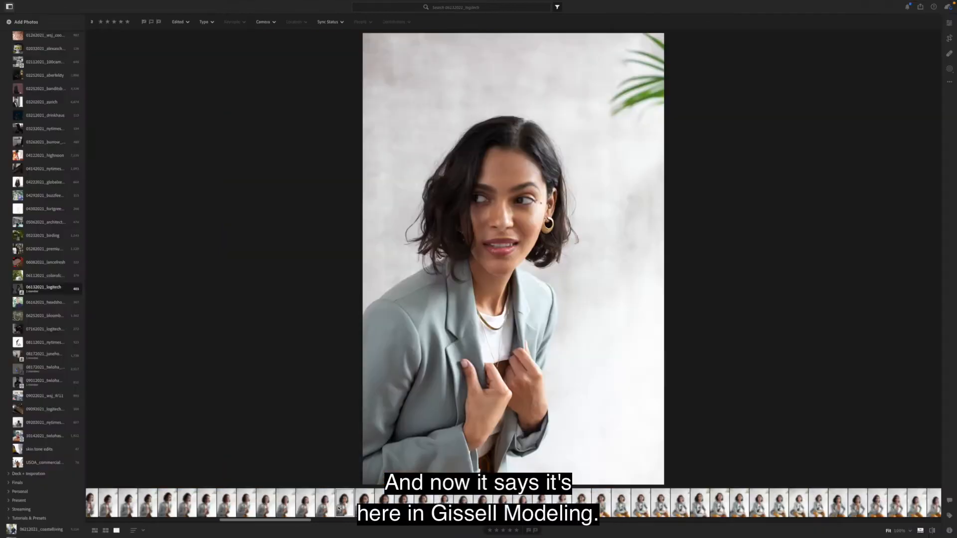
left_click(324, 504)
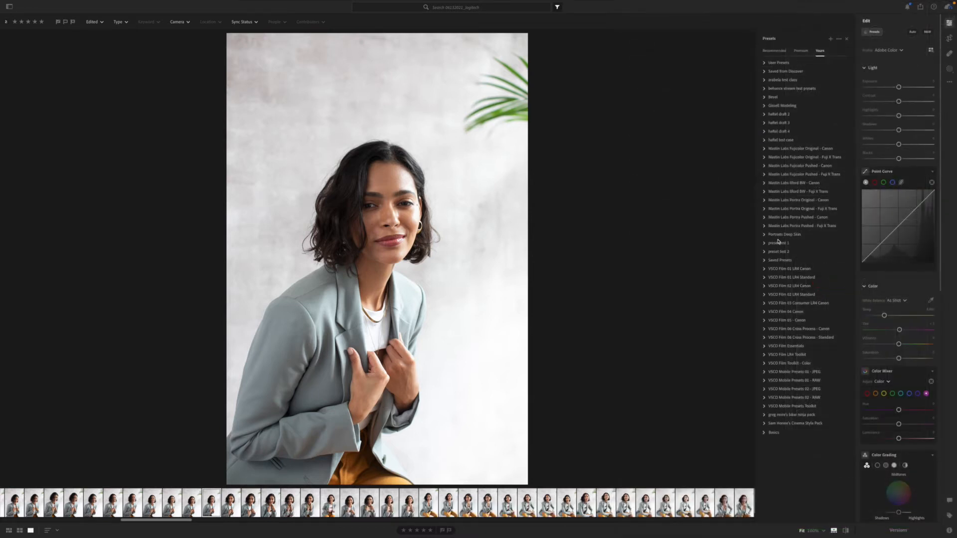
left_click(785, 106)
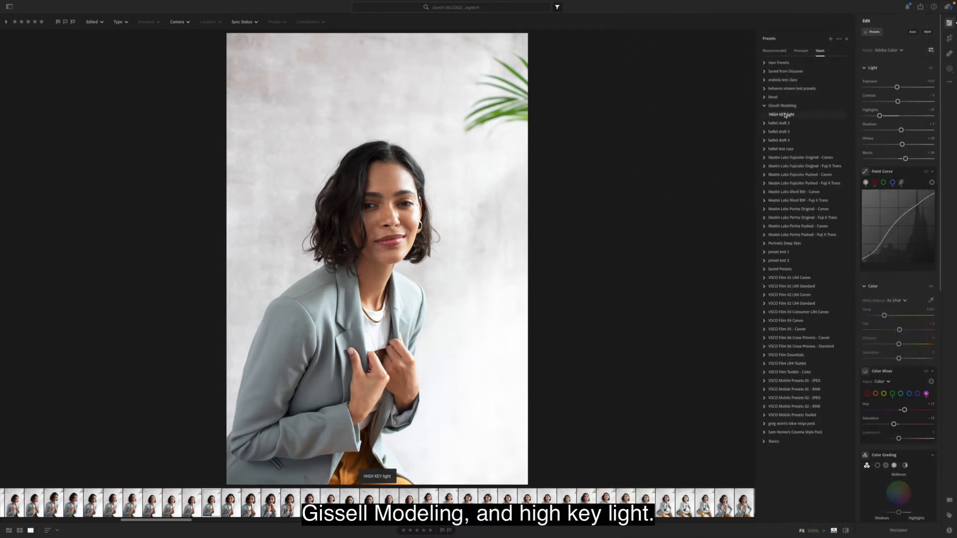
left_click(784, 114)
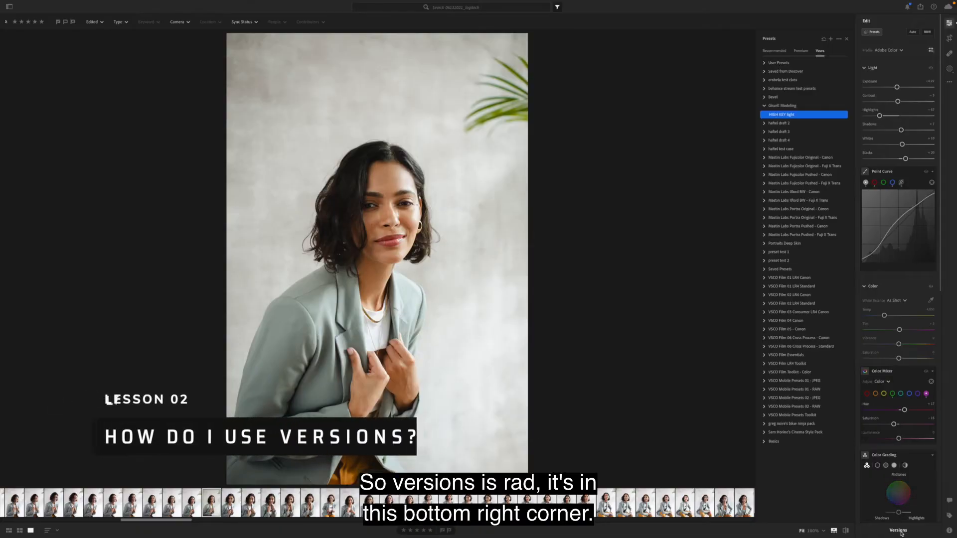
- Examine the portrait's named and automatically saved versions
left_click(902, 532)
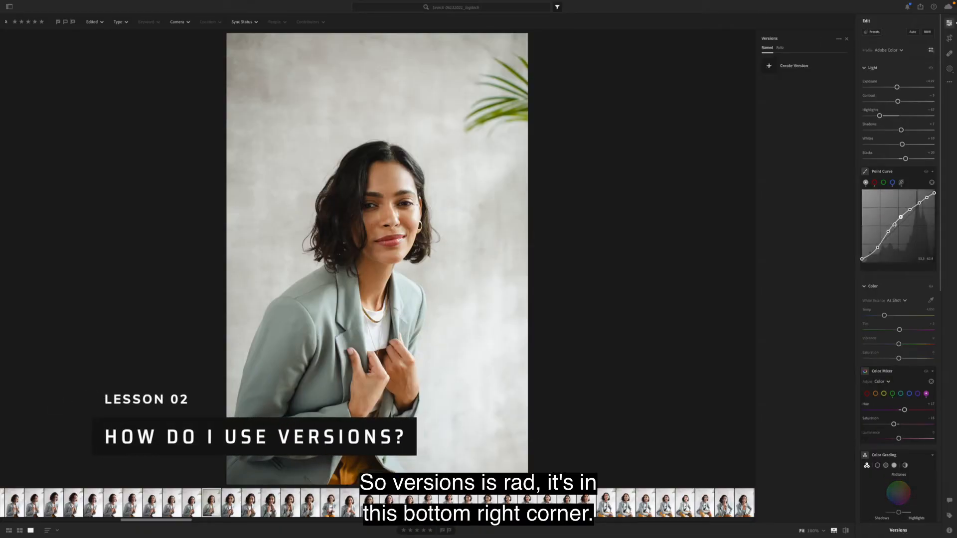
left_click(778, 49)
left_click(767, 49)
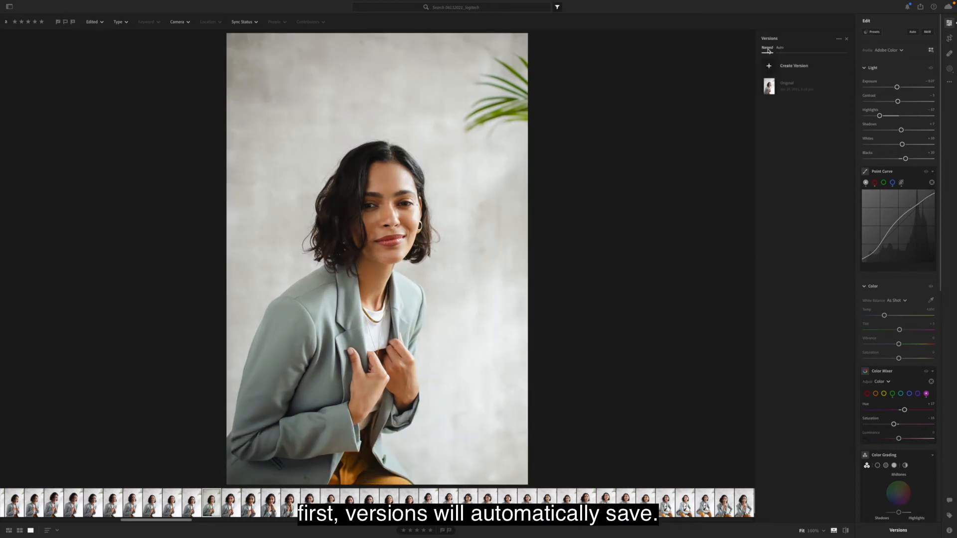
left_click(770, 82)
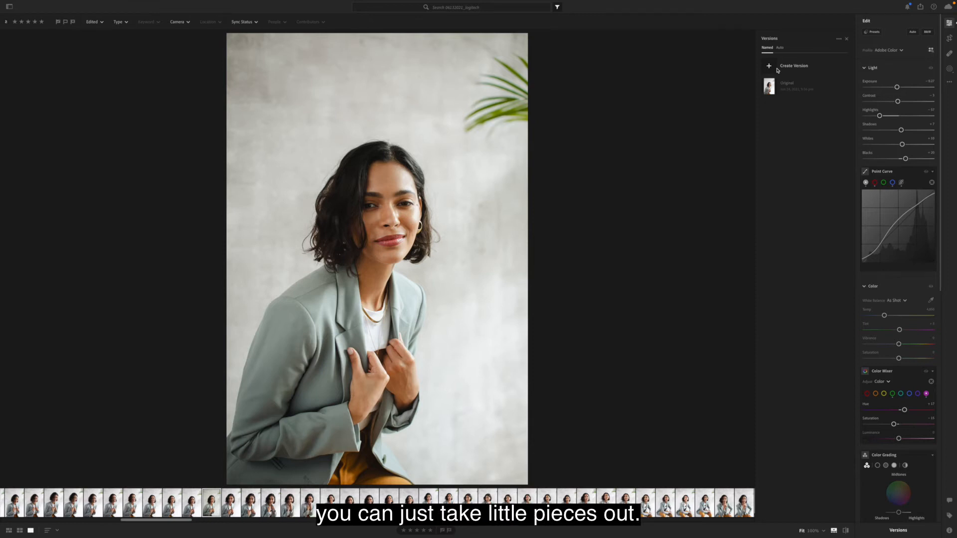
- Create a version of the current color edit, named with the model's first name followed by "high key light"
left_click(768, 66)
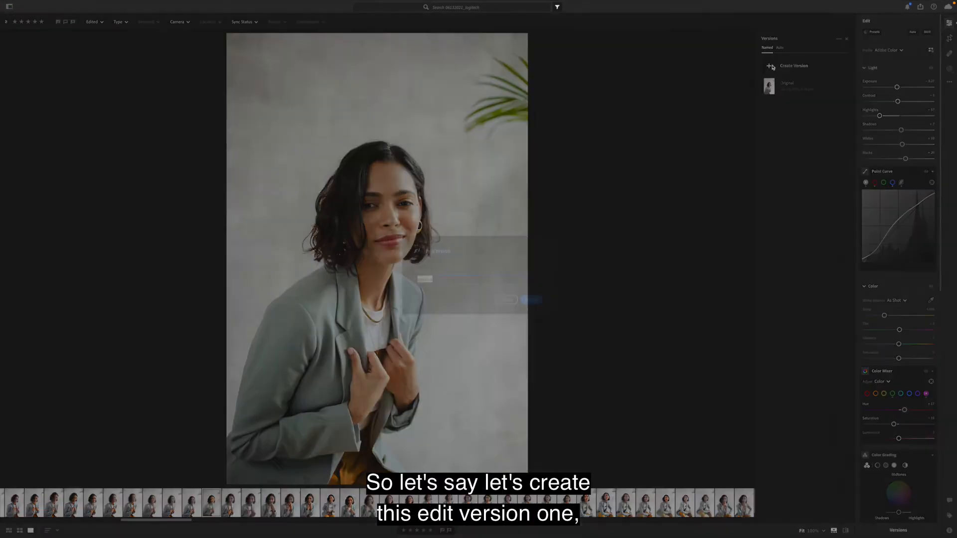
type("G")
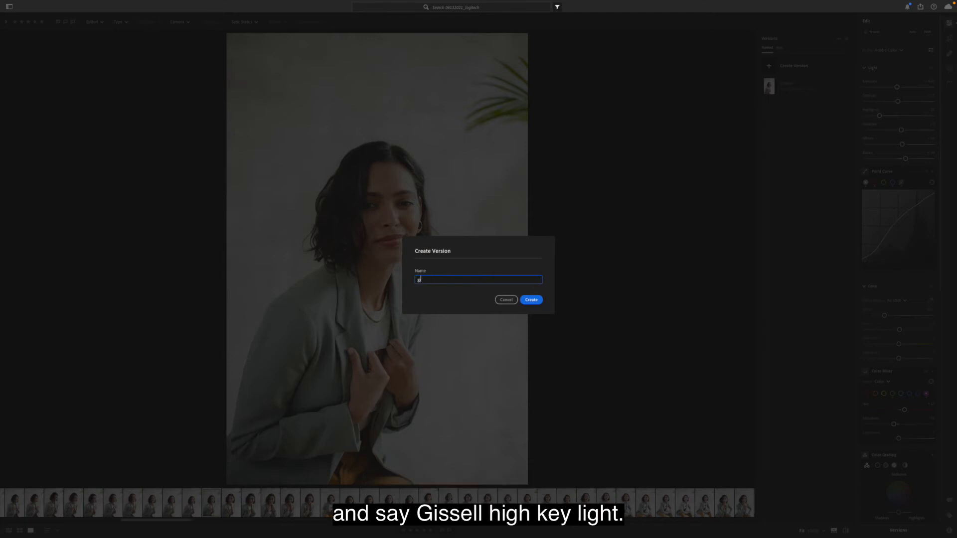
type("issell high key light")
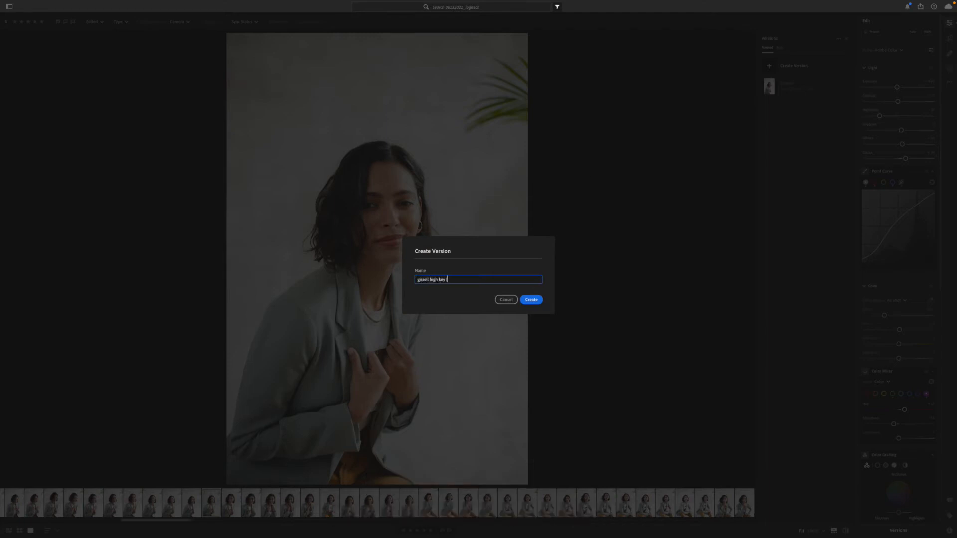
key("Return")
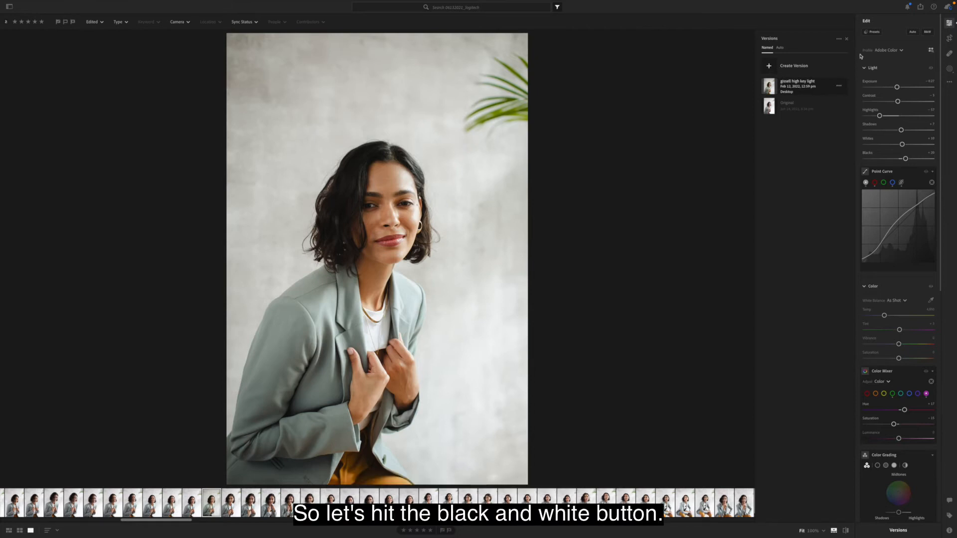
- Convert the portrait to black and white, raise exposure and contrast slightly, and lower the shadows
left_click(927, 32)
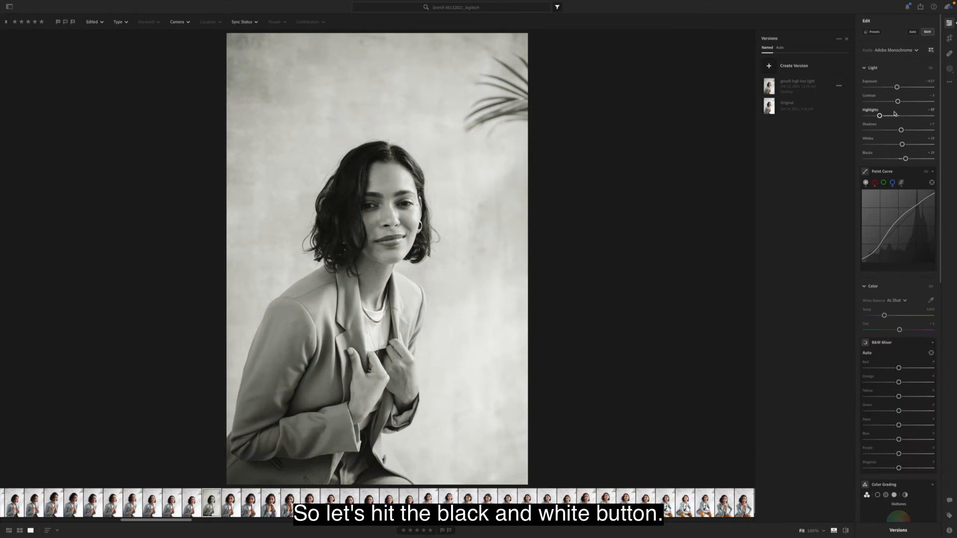
left_click_drag(901, 130, 901, 88)
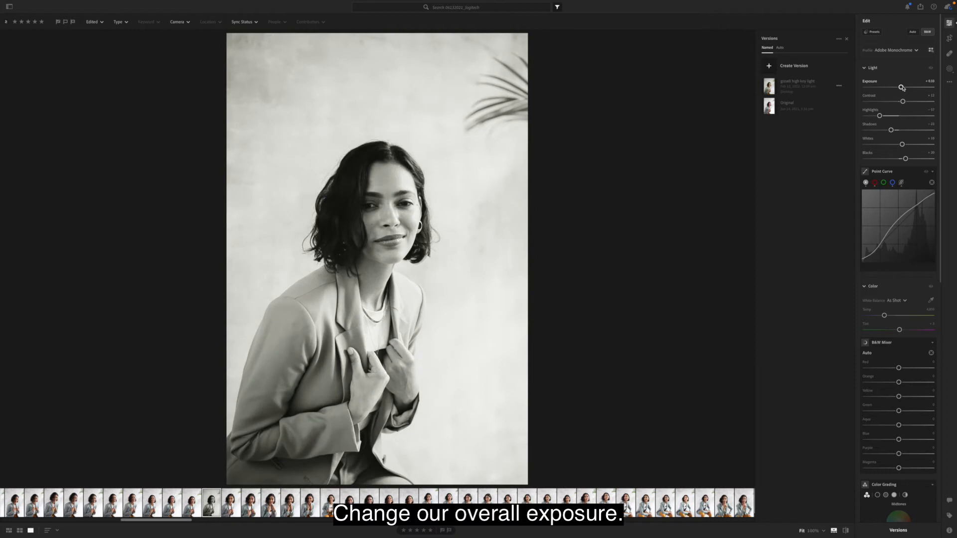
left_click(881, 50)
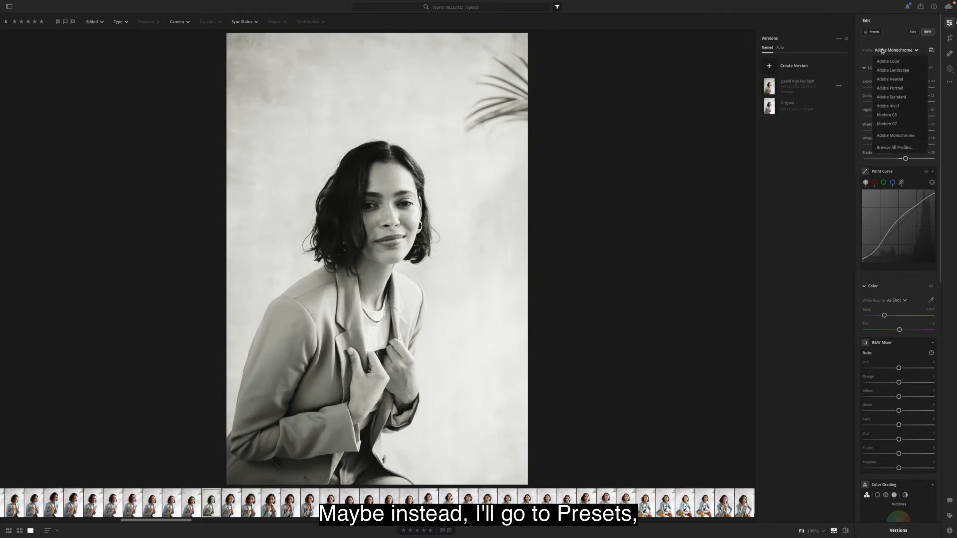
left_click(881, 50)
- Apply the BW02 preset from the premium Style: Black & White group to the portrait
left_click(872, 32)
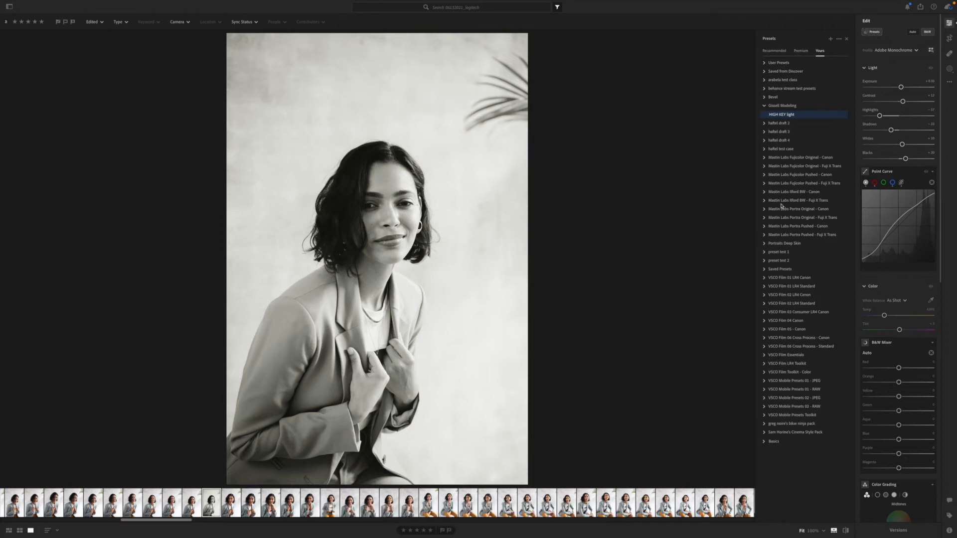
left_click(801, 51)
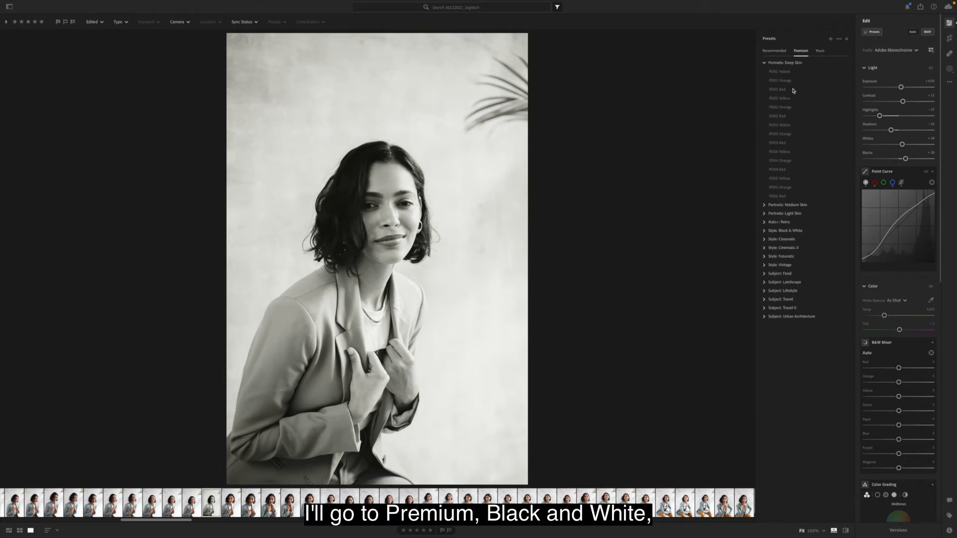
left_click(772, 232)
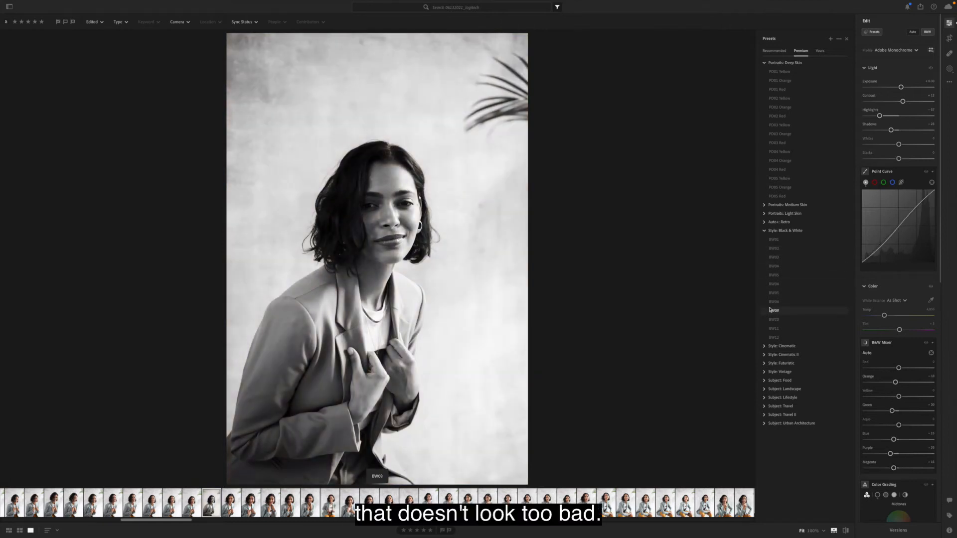
left_click(774, 249)
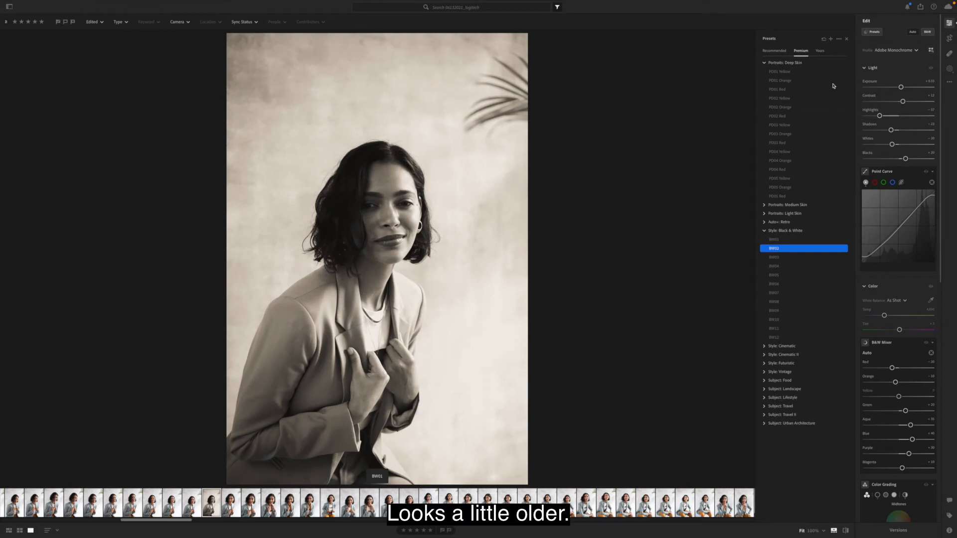
- Save the black-and-white edit as a new version named "BW"
left_click(908, 533)
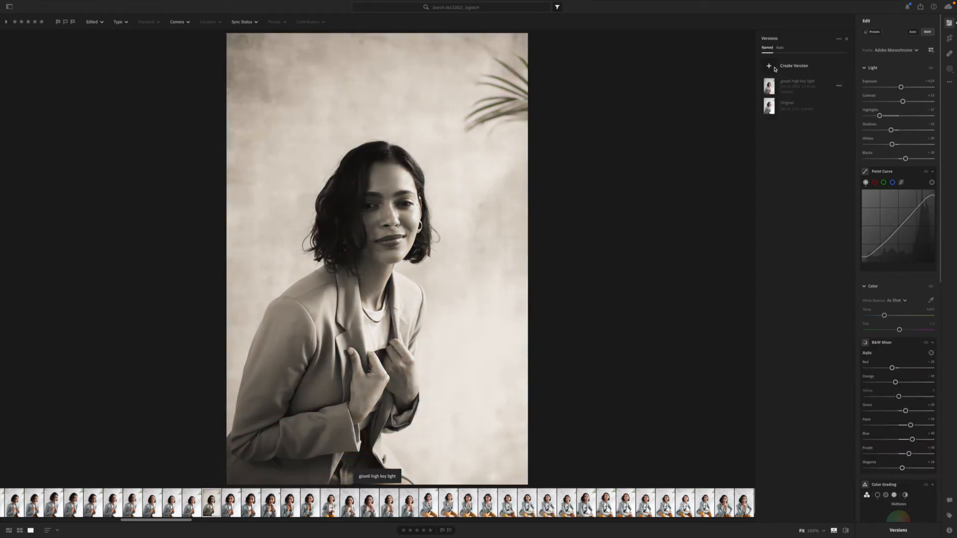
left_click(775, 68)
type("BW")
key("Caps_Lock")
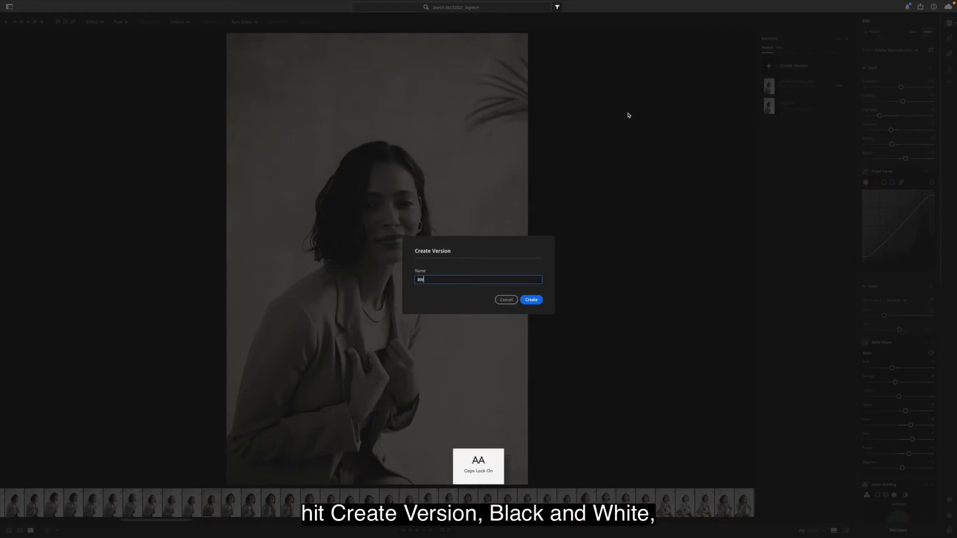
key("Return")
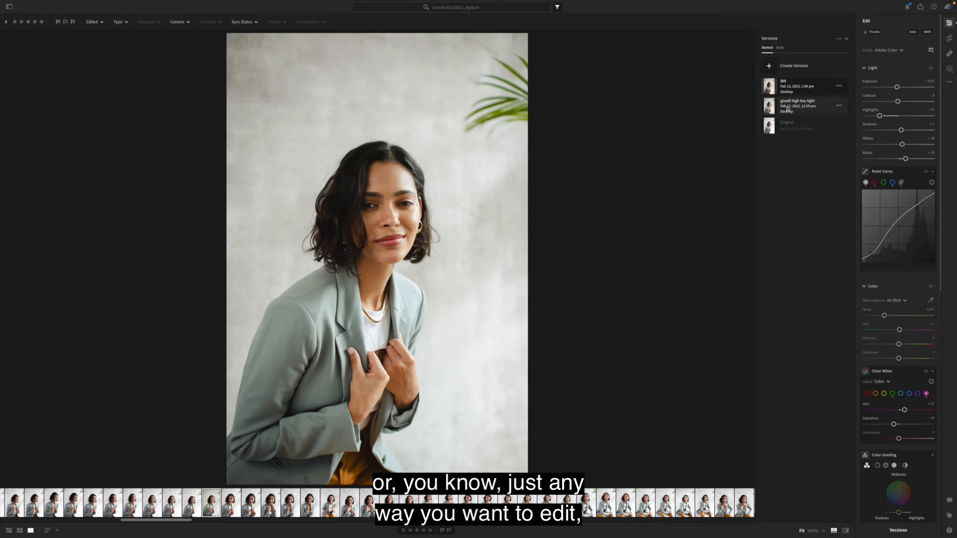
- Switch the portrait to its BW version and check the automatically saved versions
left_click(792, 86)
left_click(779, 47)
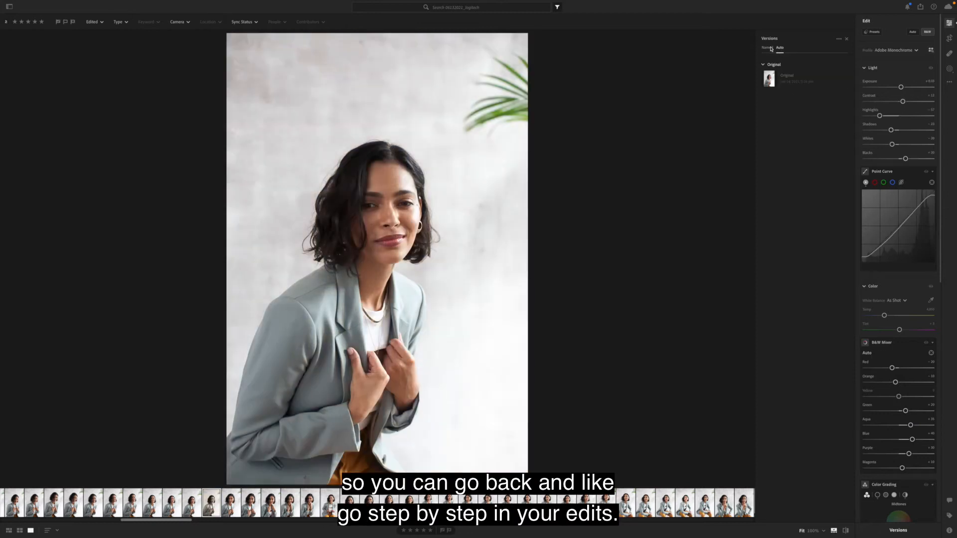
left_click(767, 48)
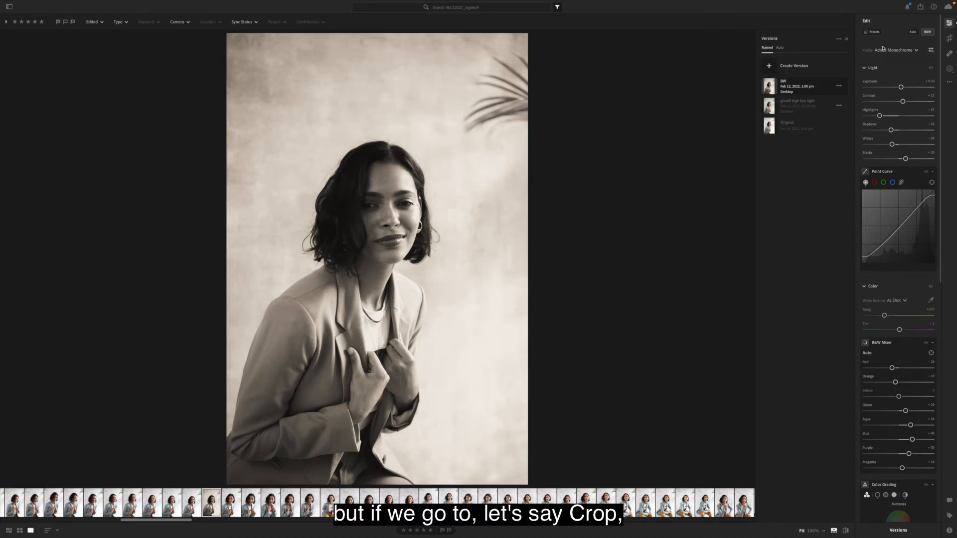
- Crop the black-and-white portrait to a 1 x 1 aspect ratio, shifting the image slightly upward within the square frame
left_click(949, 40)
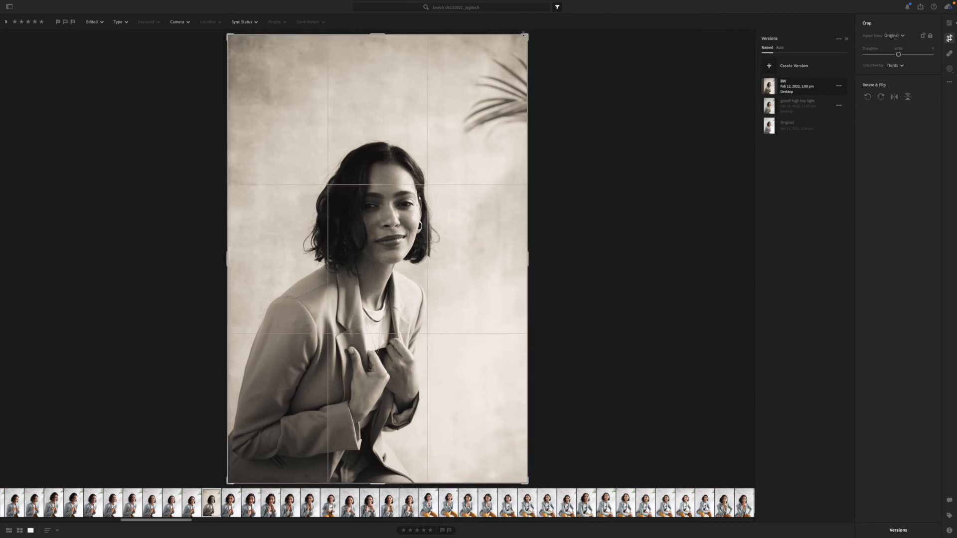
left_click(902, 35)
left_click(904, 78)
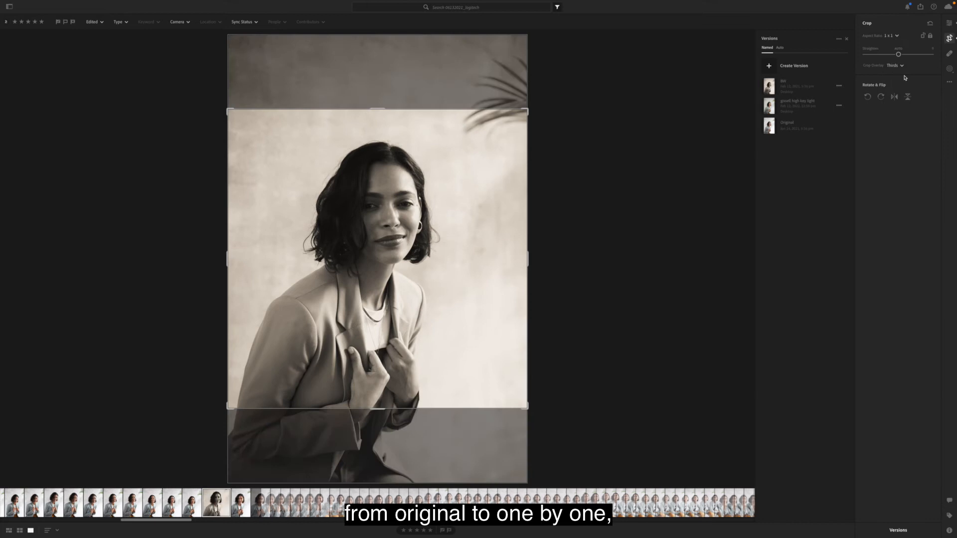
left_click_drag(402, 222, 403, 207)
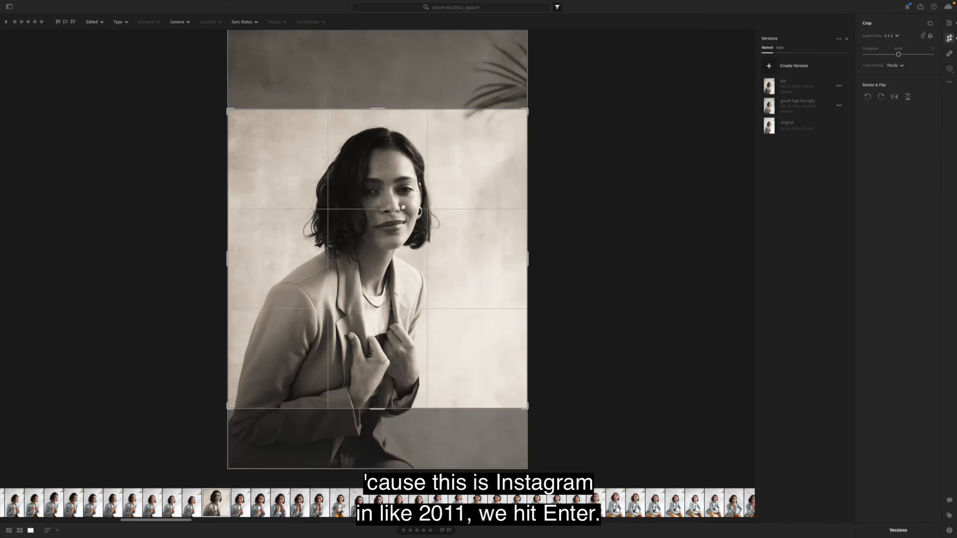
key("Return")
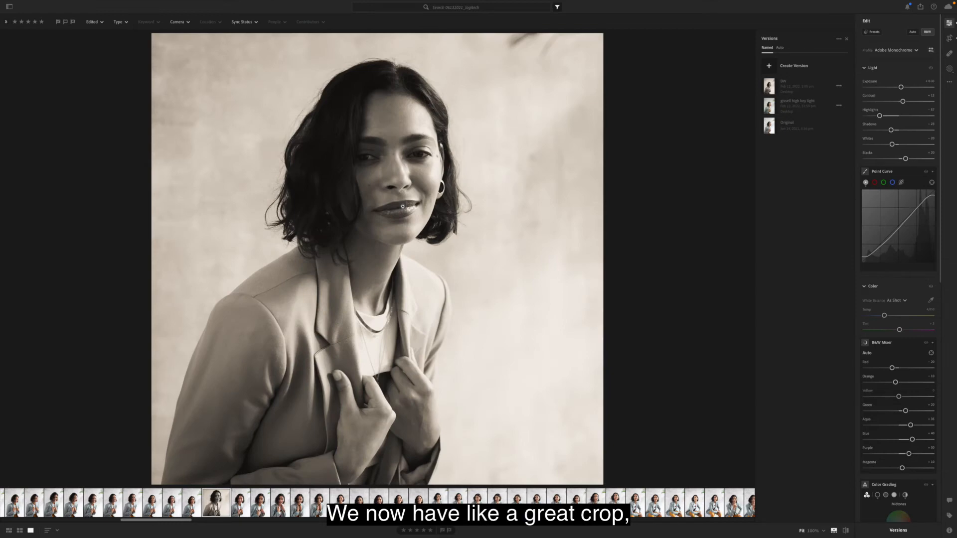
- Save the square black-and-white crop as a new version named "BW instagram"
left_click(772, 66)
key("Caps_Lock")
type("BW")
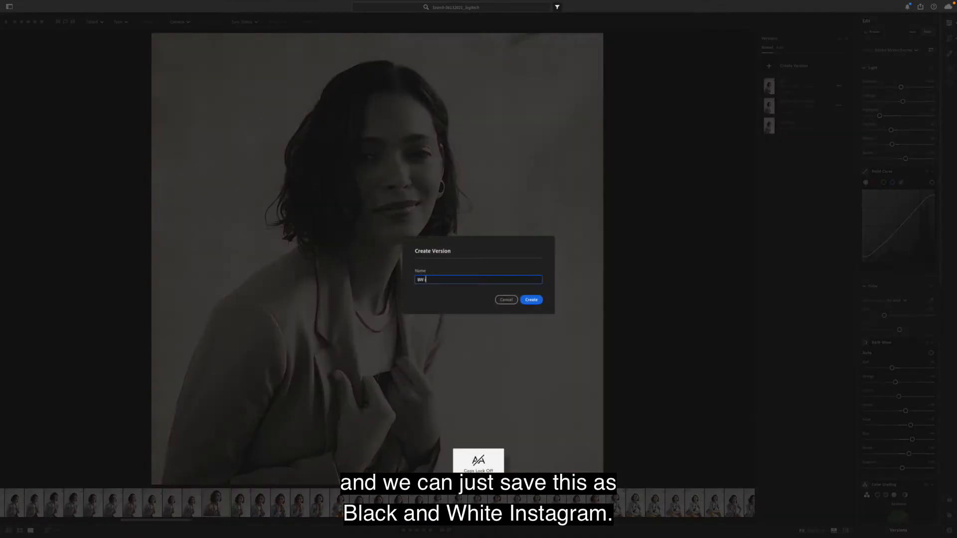
type(" instag")
key("BackSpace")
key("BackSpace")
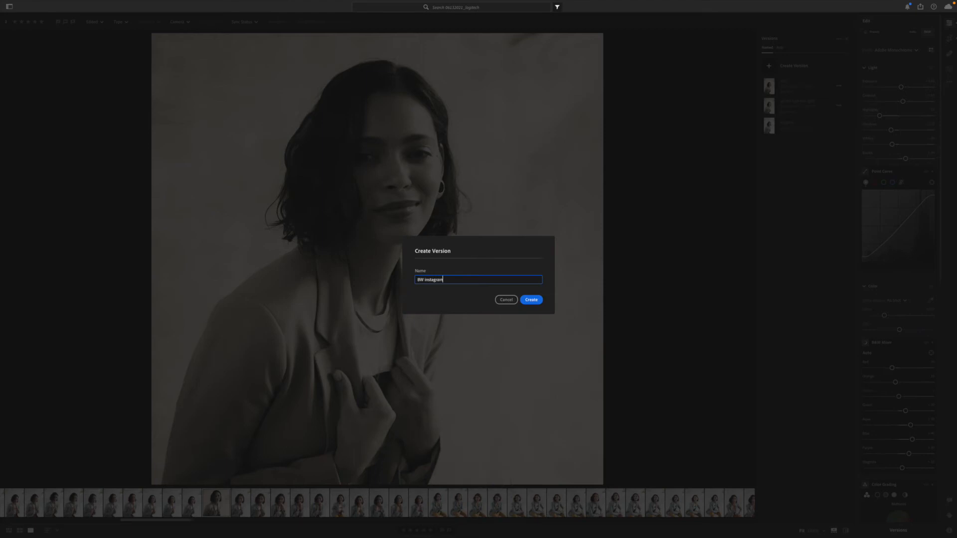
type("m")
key("Return")
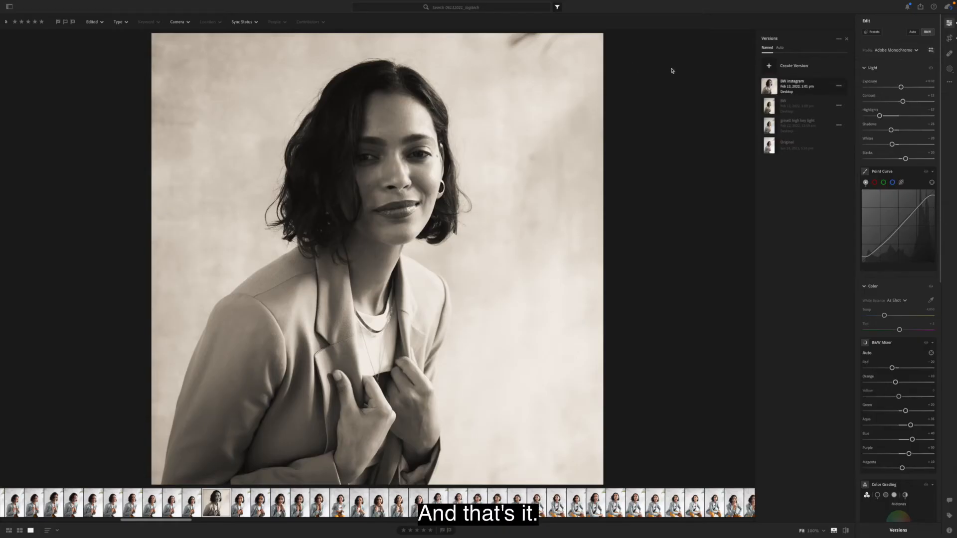
- Compare the portrait's saved versions by previewing BW, the high key light edit, Original and BW instagram
left_click(771, 106)
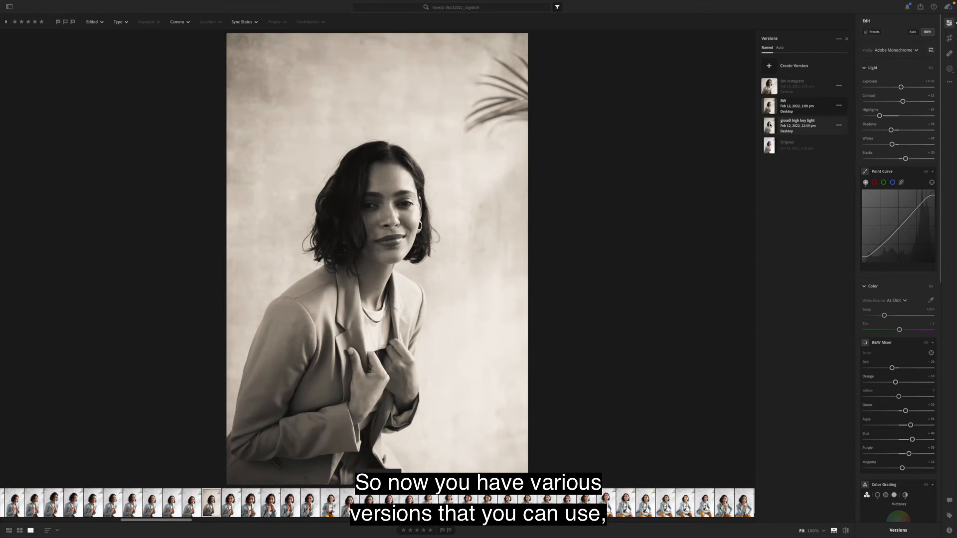
left_click(771, 126)
left_click(772, 147)
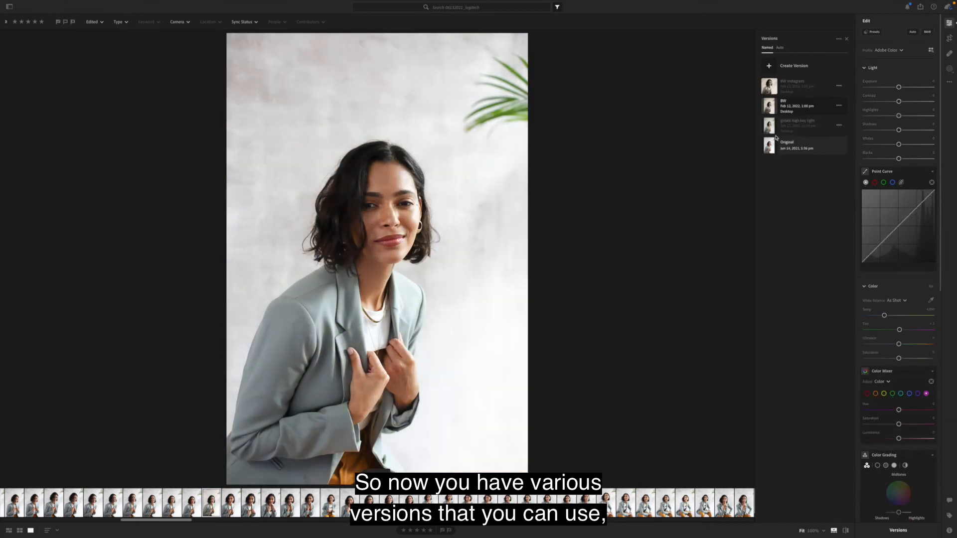
left_click(776, 133)
left_click(777, 88)
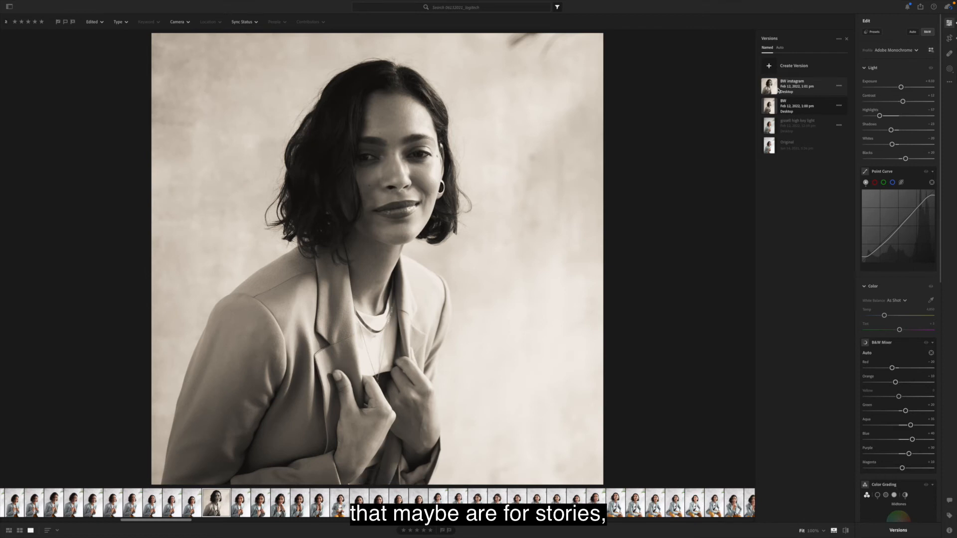
left_click(780, 129)
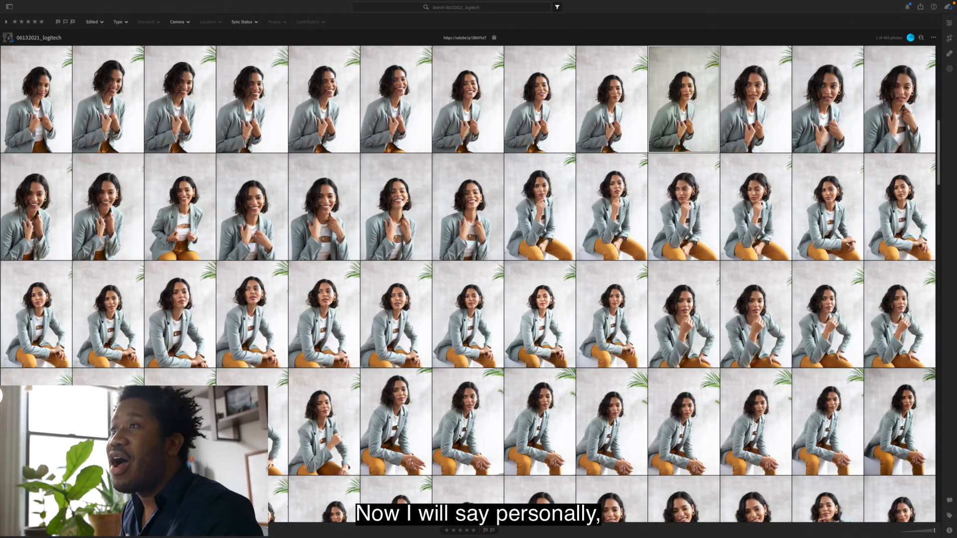
- Open the smiling portrait with the blazer held over the shoulder and view the face close up for retouching
double_click(344, 306)
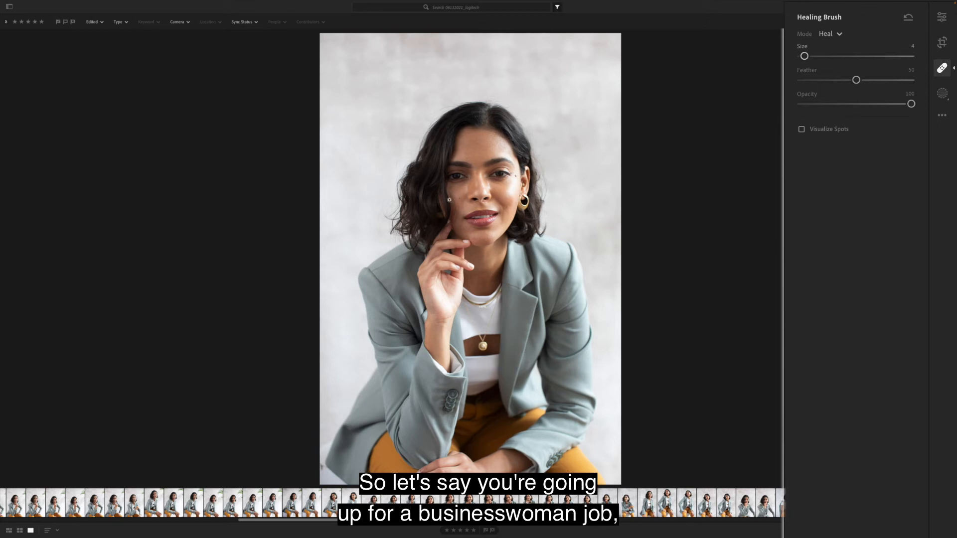
left_click(462, 169)
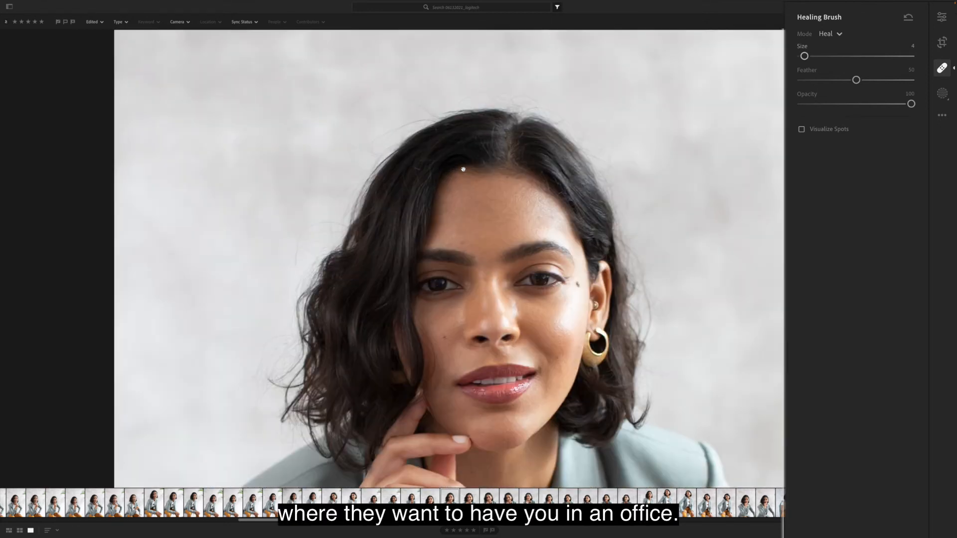
left_click_drag(507, 252, 532, 223)
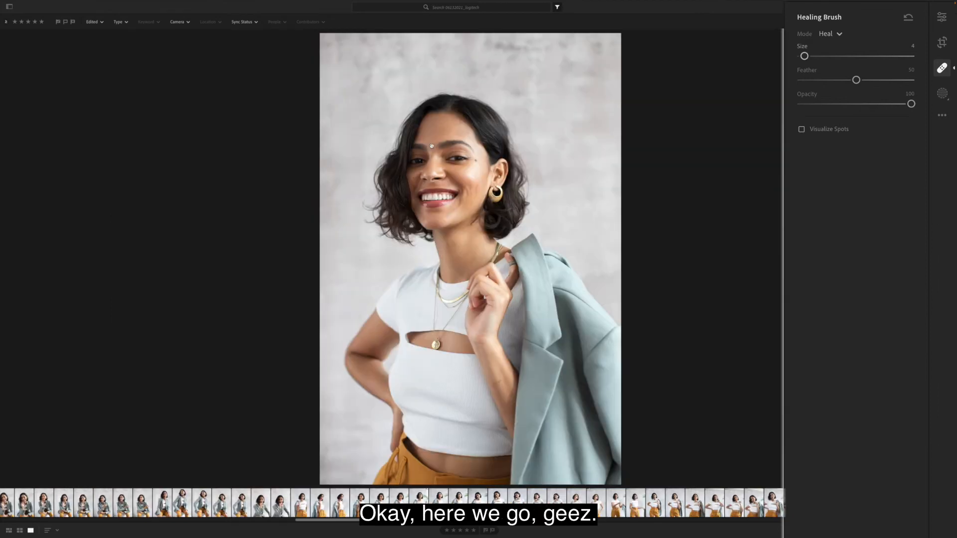
left_click(429, 268)
left_click_drag(429, 268, 429, 239)
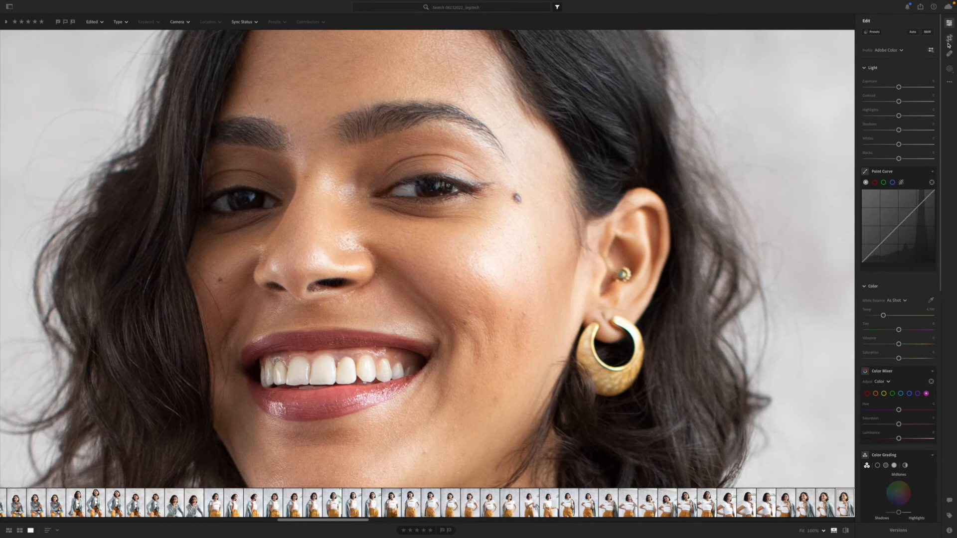
- Activate the Healing Brush and check its available modes, keeping Heal
left_click(949, 54)
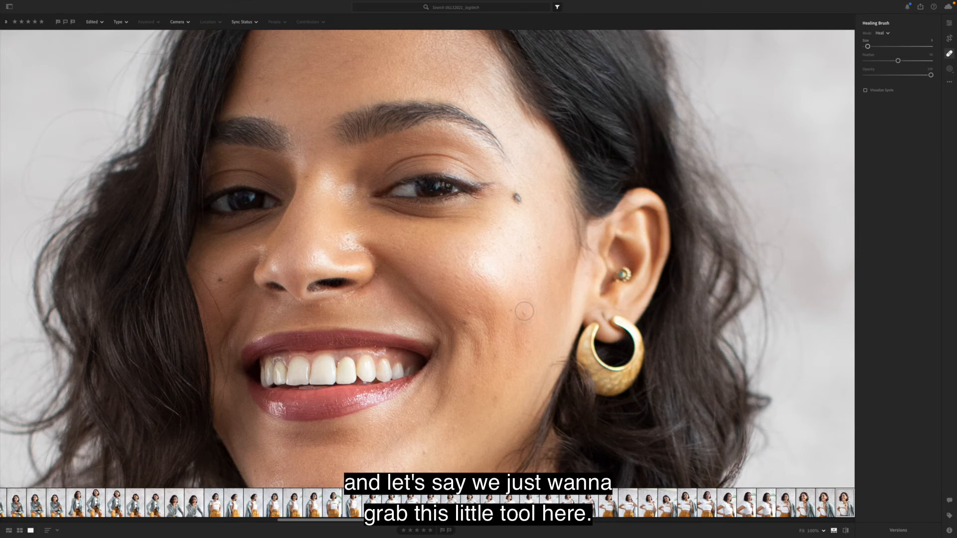
left_click(879, 33)
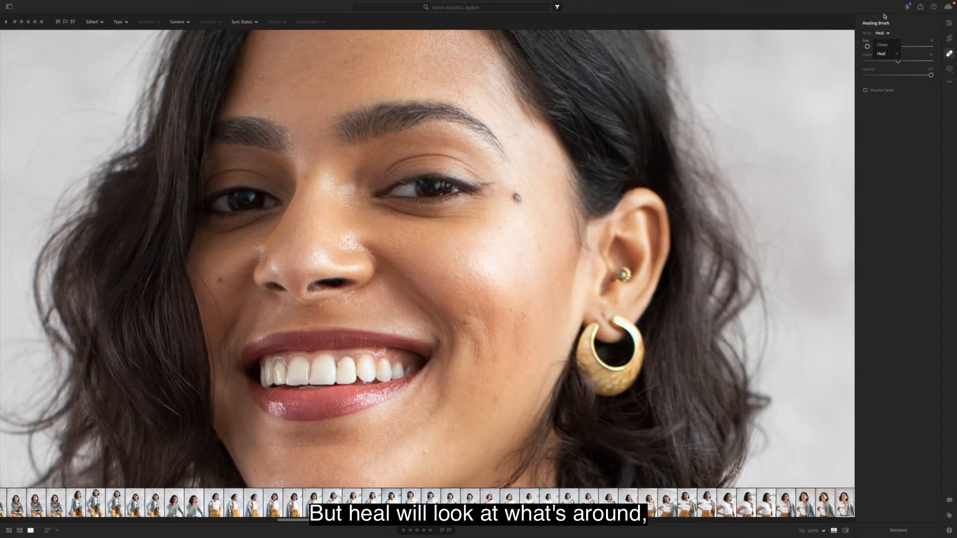
left_click(833, 80)
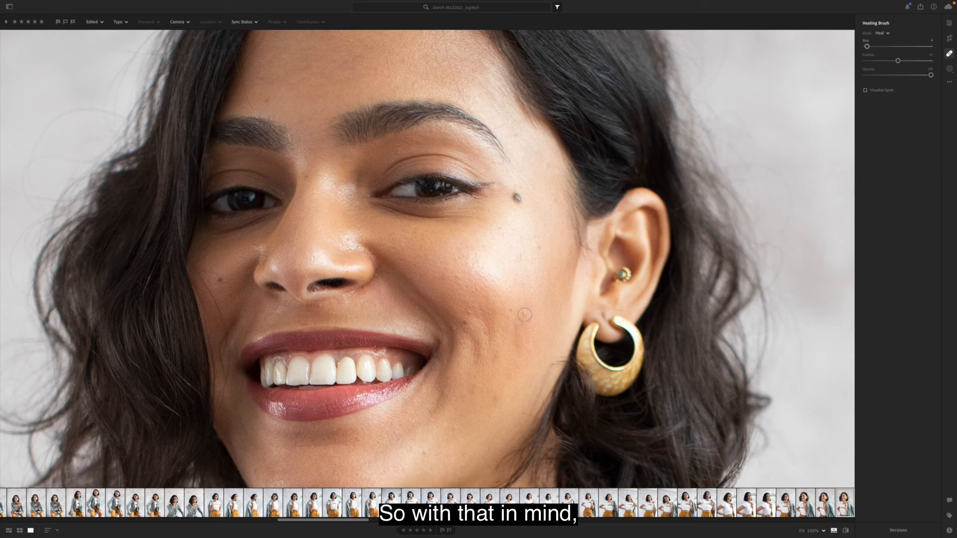
- Try larger and smaller Healing Brush sizes, leaving the brush just big enough to cover the small cheek spot
key("bracketright")
key("bracketright")
key("bracketright")
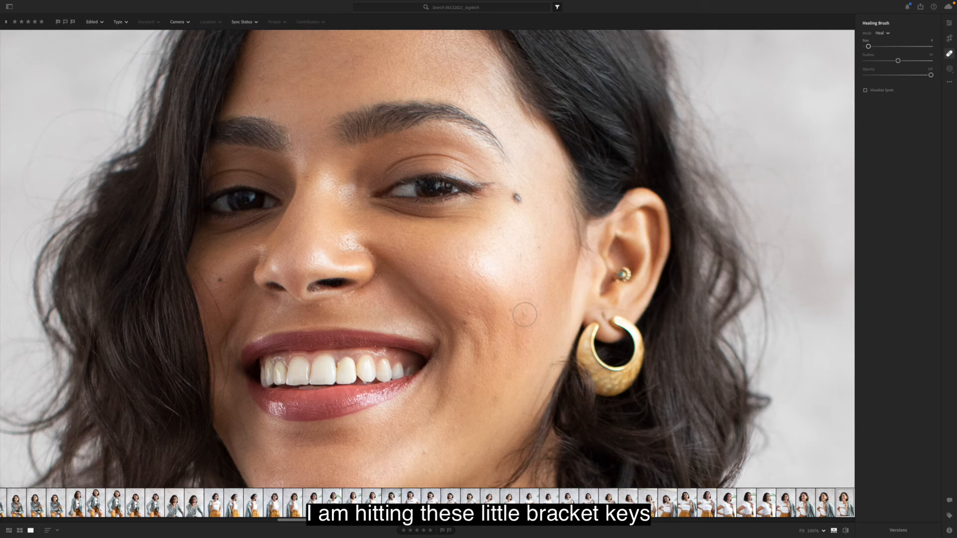
key("bracketleft")
key("bracketleft")
key("bracketleft")
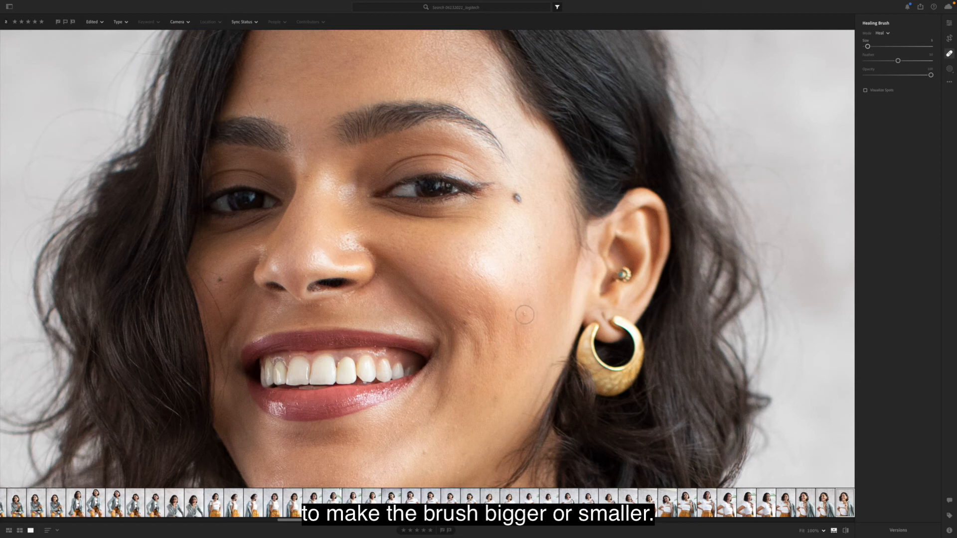
left_click_drag(867, 46, 872, 48)
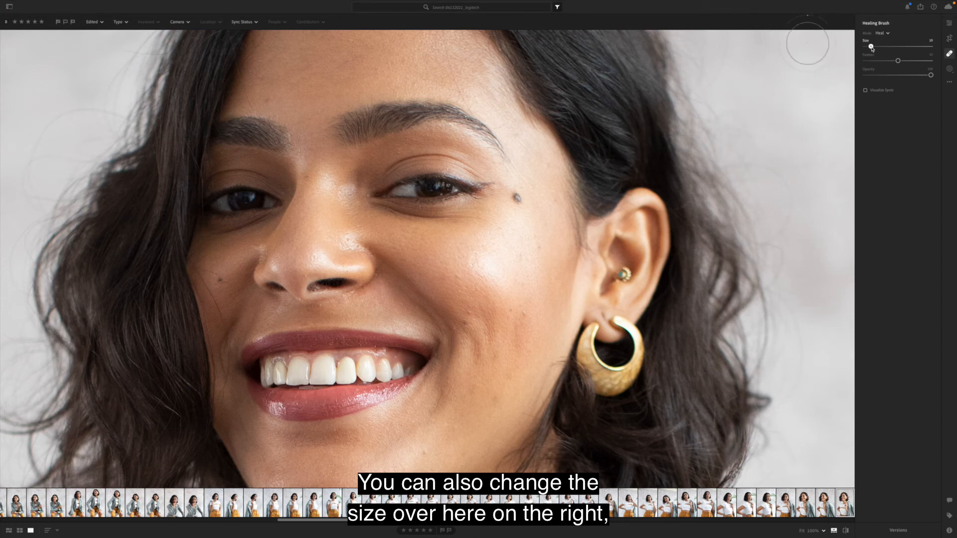
left_click_drag(871, 48, 867, 47)
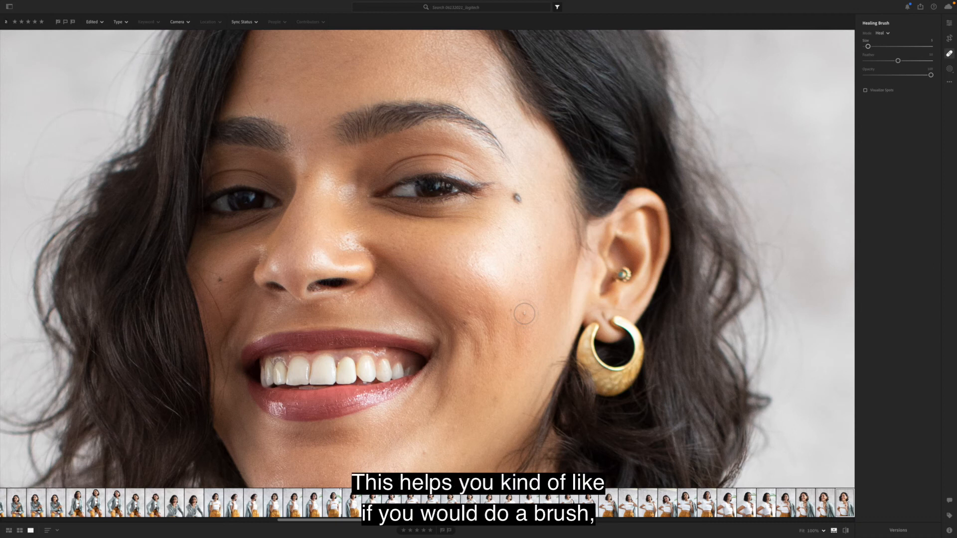
key("bracketleft")
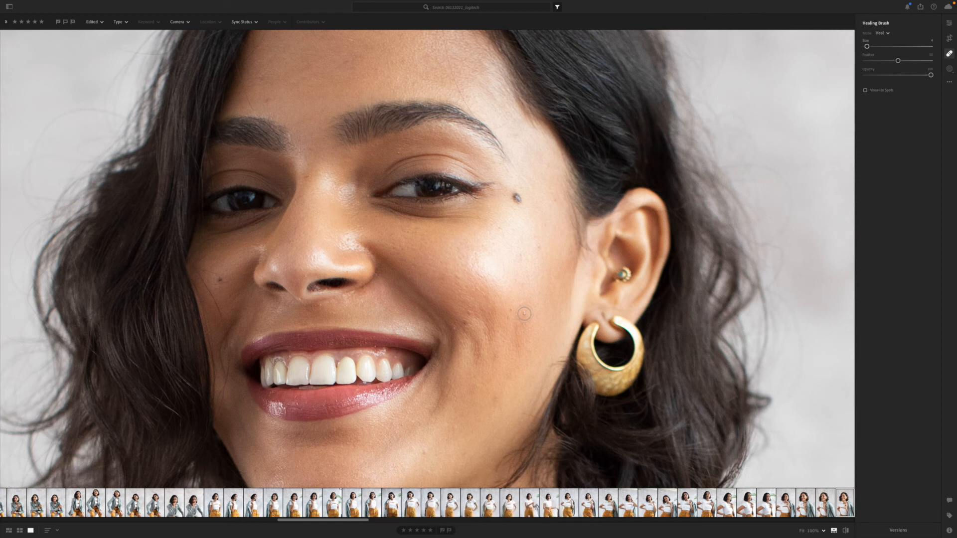
- Heal the spots on the cheek and the bridge of the nose, moving the nose repair's source to clear forehead skin
left_click(524, 313)
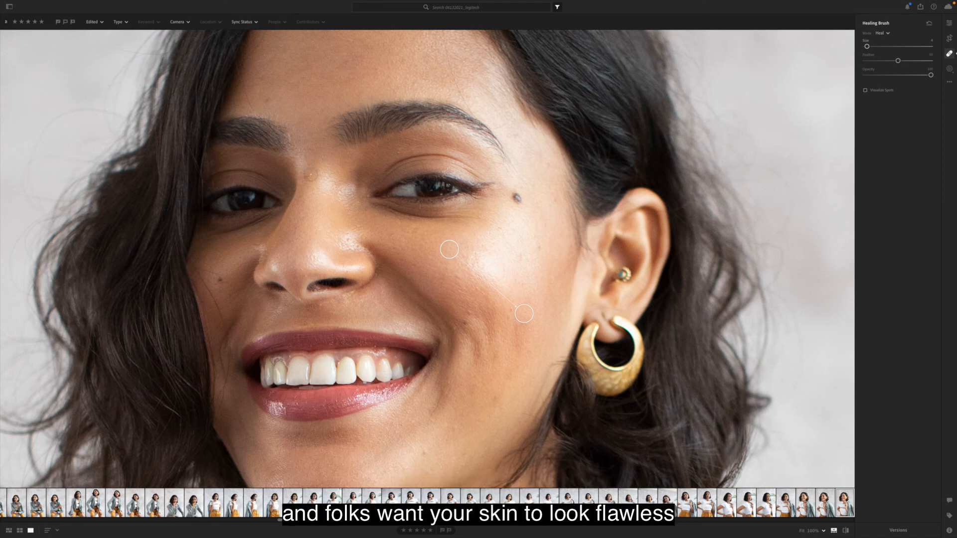
left_click(310, 176)
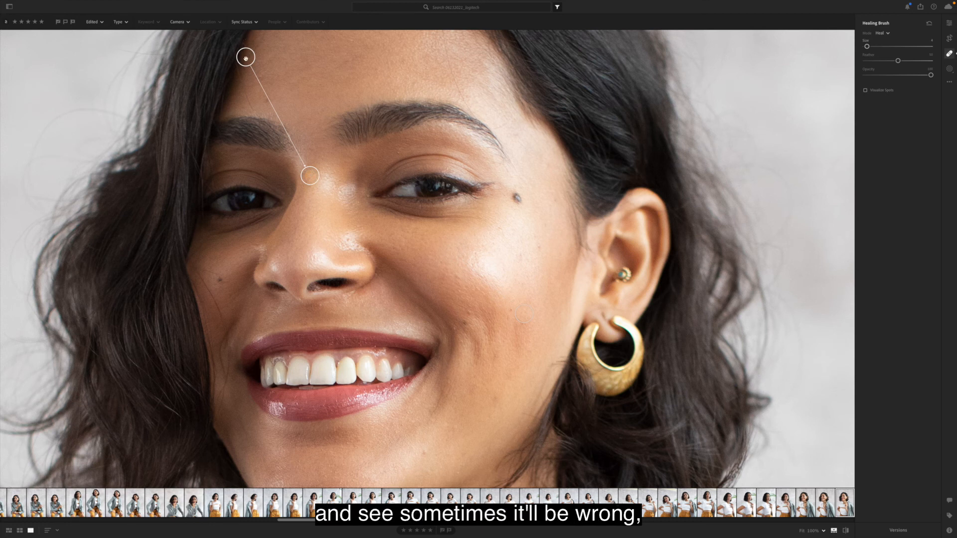
left_click_drag(245, 57, 316, 70)
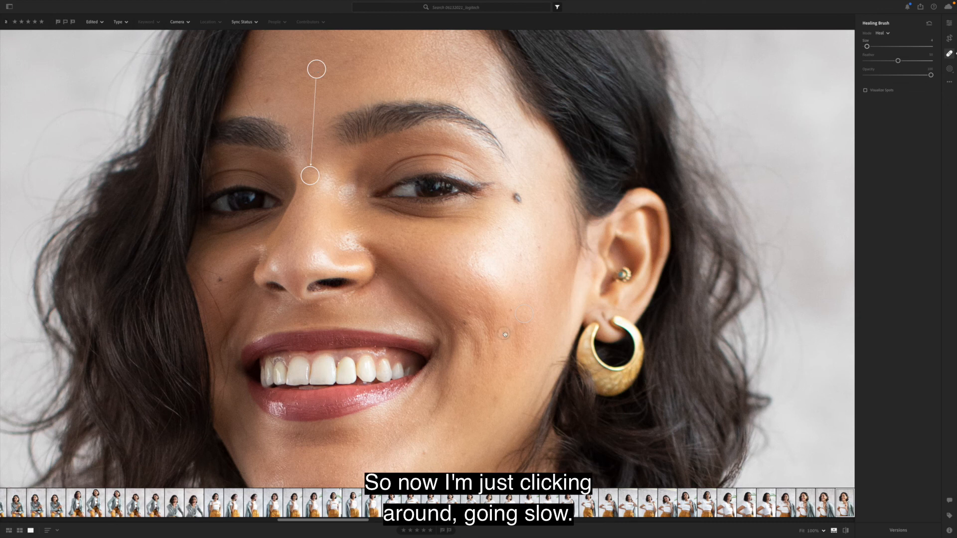
- Heal the mark on the cheek beside the smile, sampling from the upper cheek, and retouch the chin
left_click(469, 312)
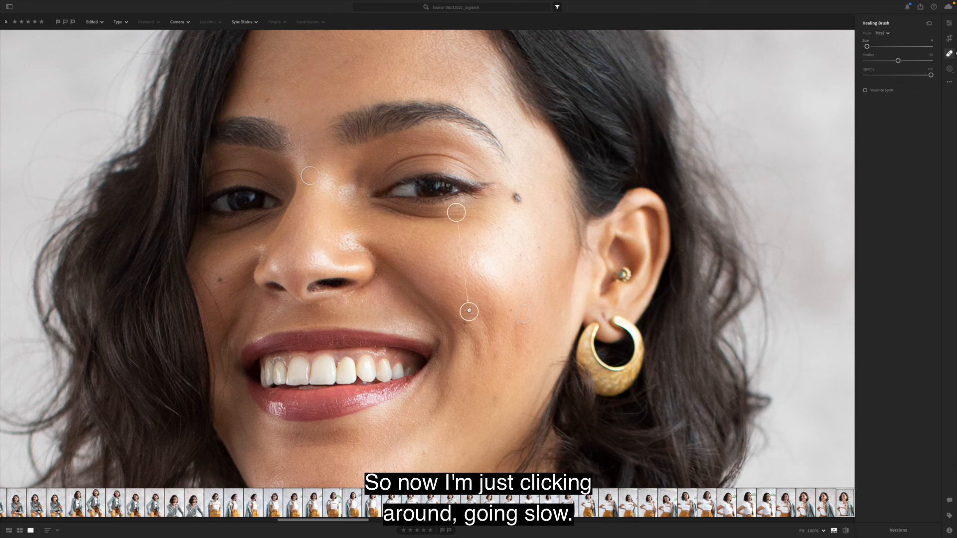
left_click(500, 267)
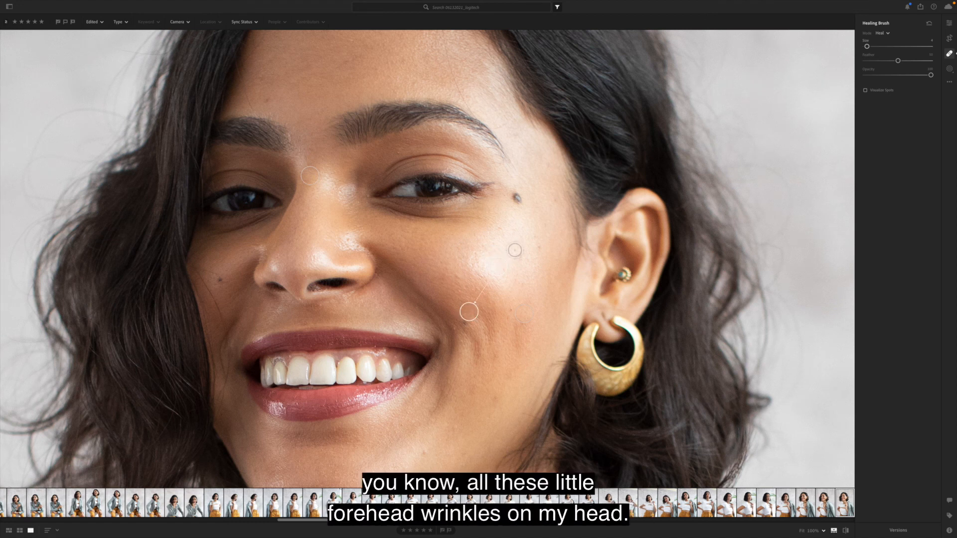
left_click(423, 454)
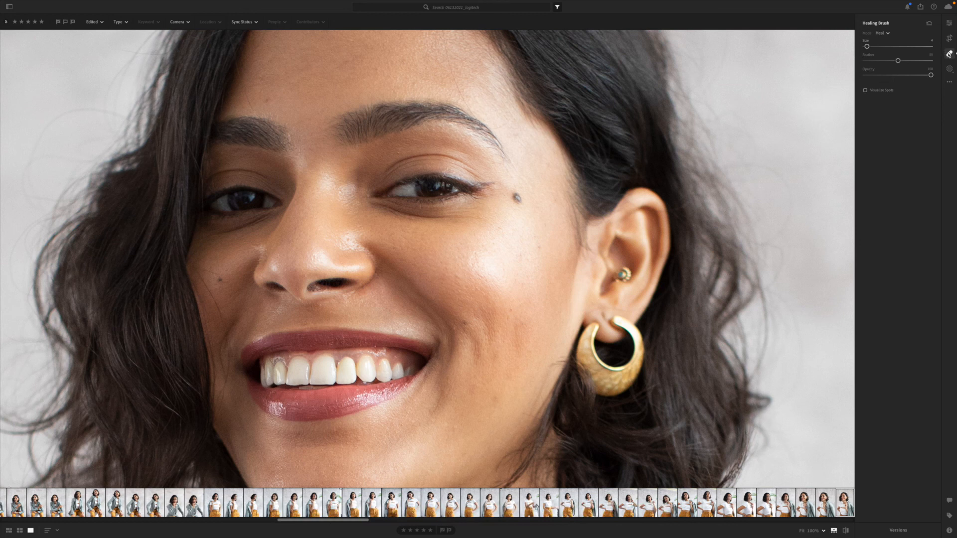
- Close the Healing Brush and compare the retouched portrait with the original, up close and at full view
left_click(948, 53)
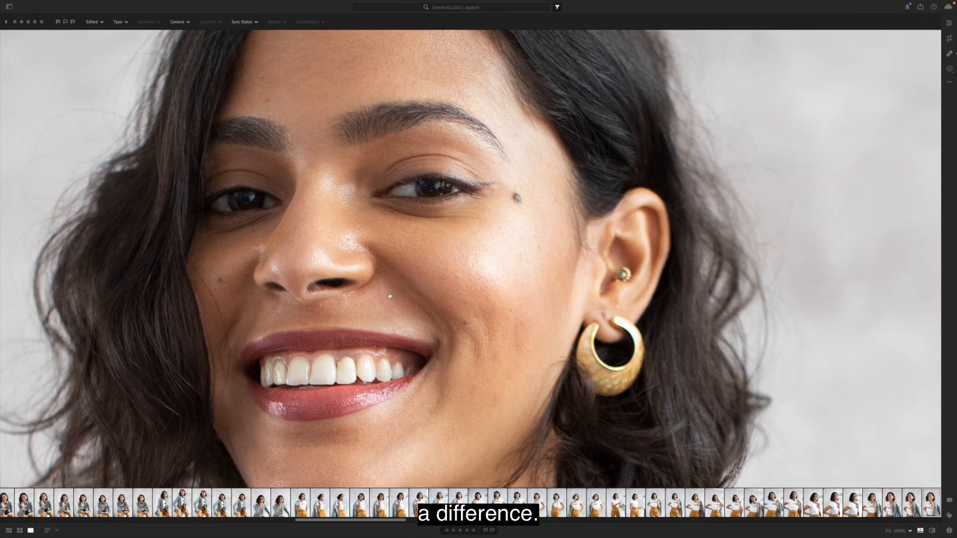
left_click(932, 531)
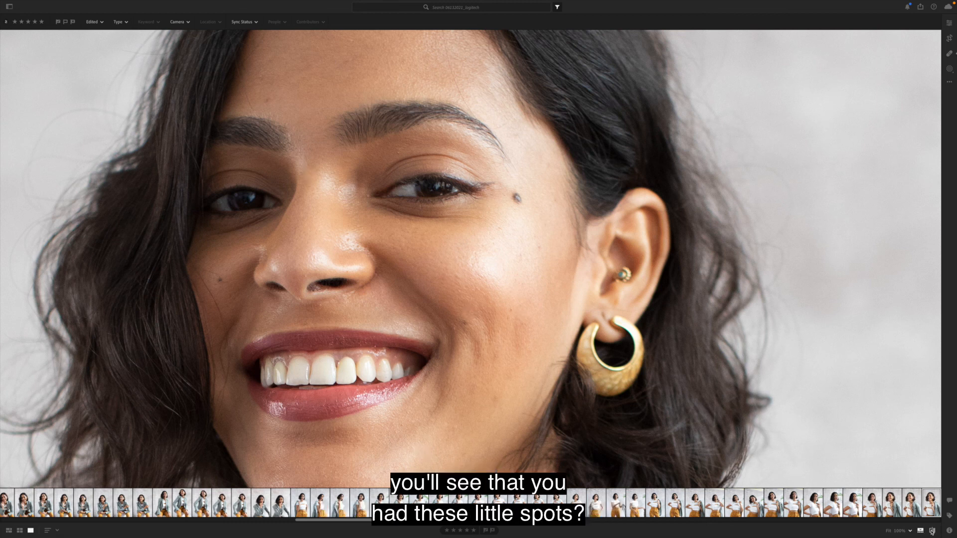
left_click(931, 532)
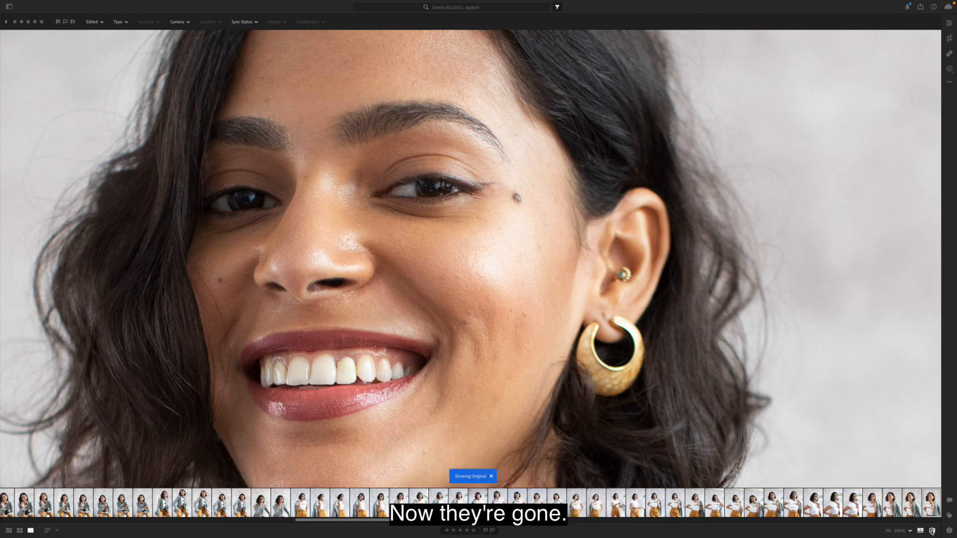
left_click(527, 324)
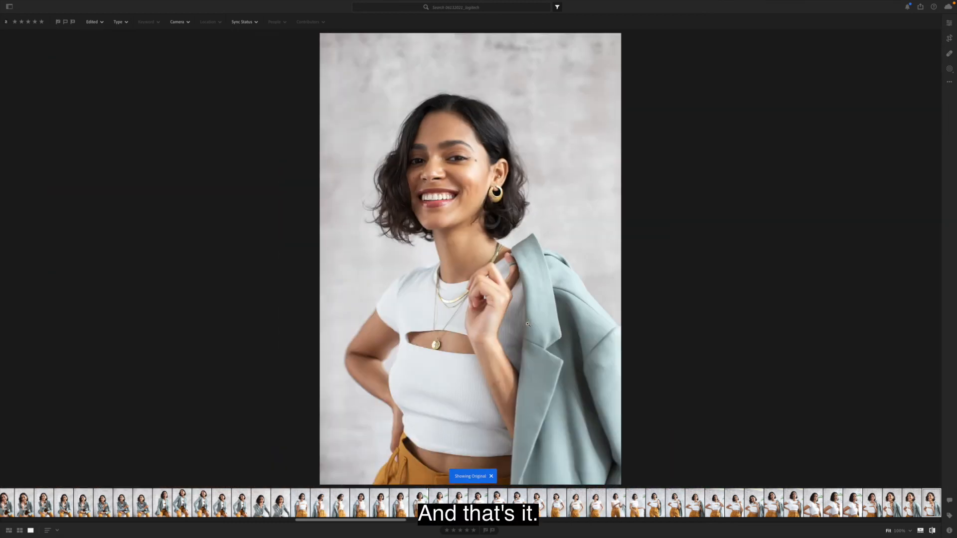